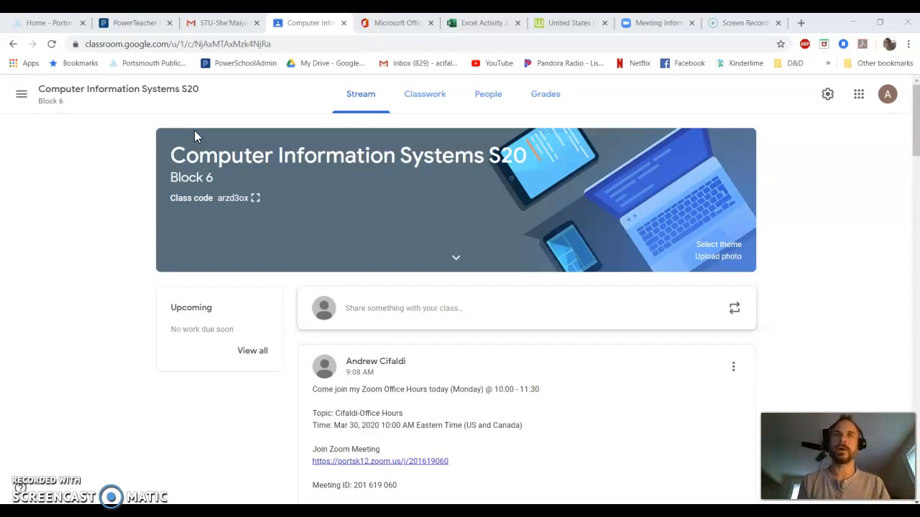
# Switch to the Excel Activity 2.example workbook and highlight the whole sheet, the state rows and the country rows for review.
pyautogui.click(403, 26)
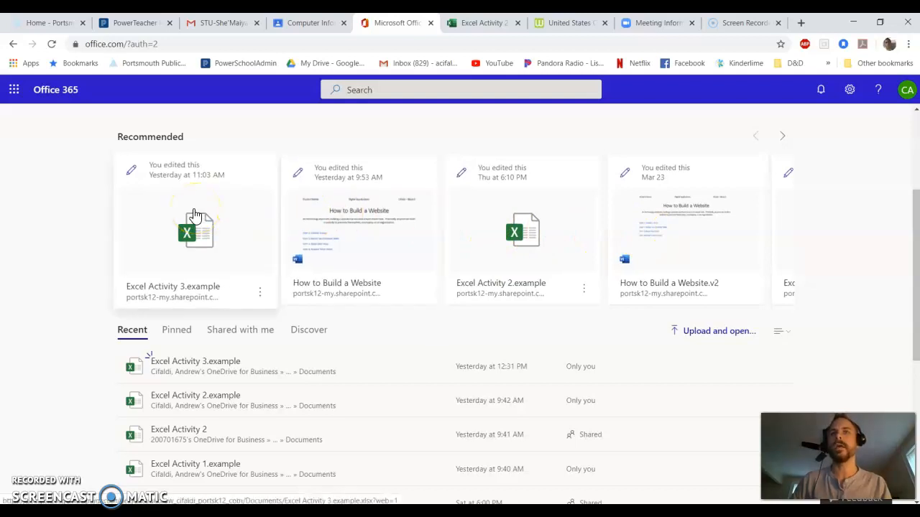
pyautogui.click(481, 23)
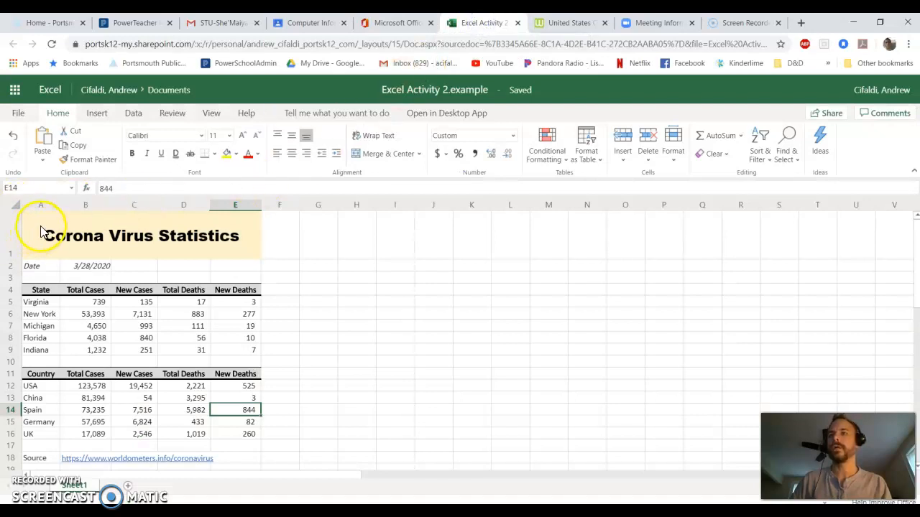
pyautogui.click(90, 234)
pyautogui.moveTo(89, 234); pyautogui.dragTo(85, 430)
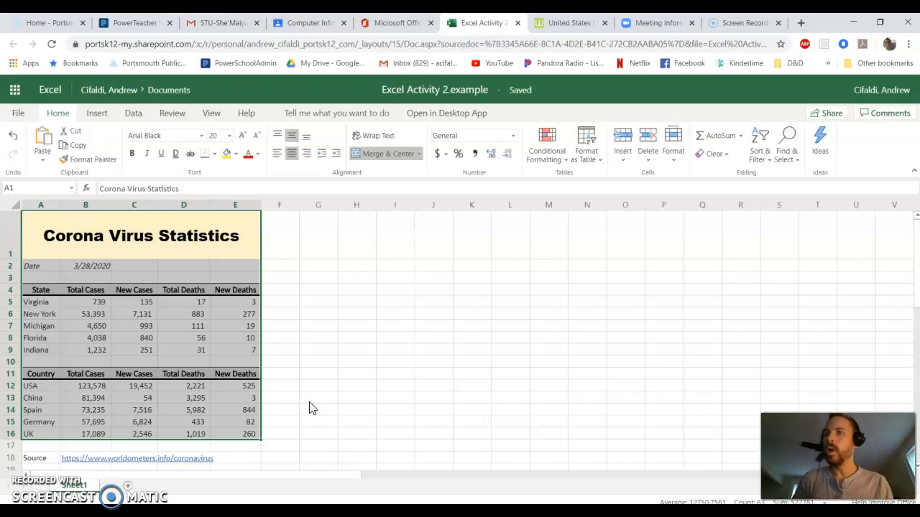
pyautogui.click(100, 351)
pyautogui.moveTo(39, 303); pyautogui.dragTo(228, 357)
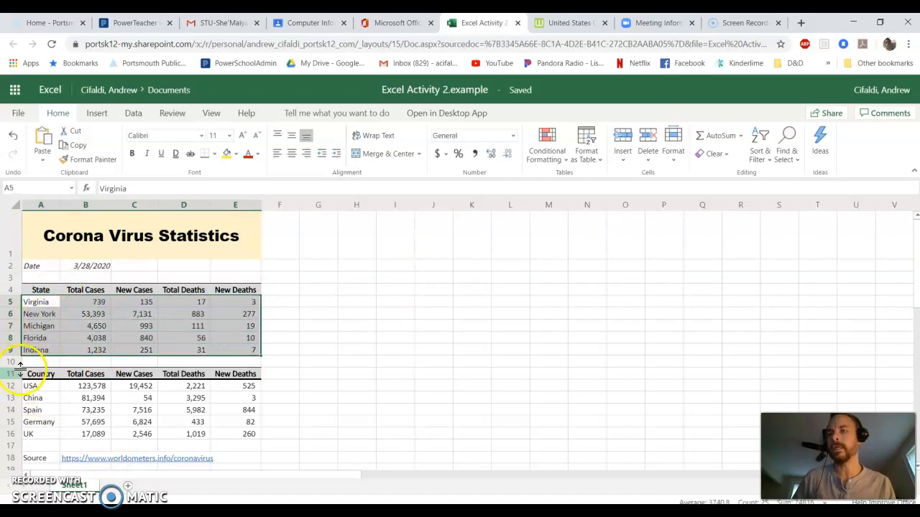
pyautogui.moveTo(32, 390); pyautogui.dragTo(235, 439)
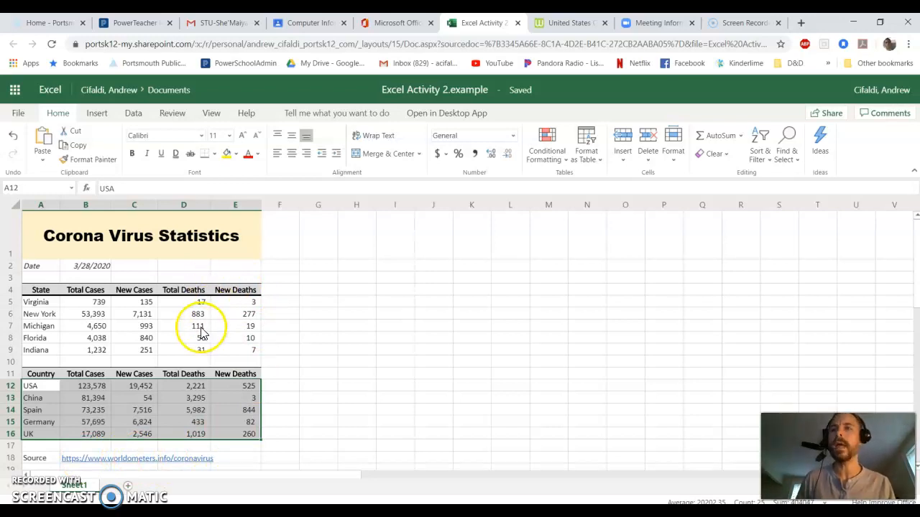
# Clear Michigan's New Deaths value in E7 and enter 0 in its place.
pyautogui.click(248, 326)
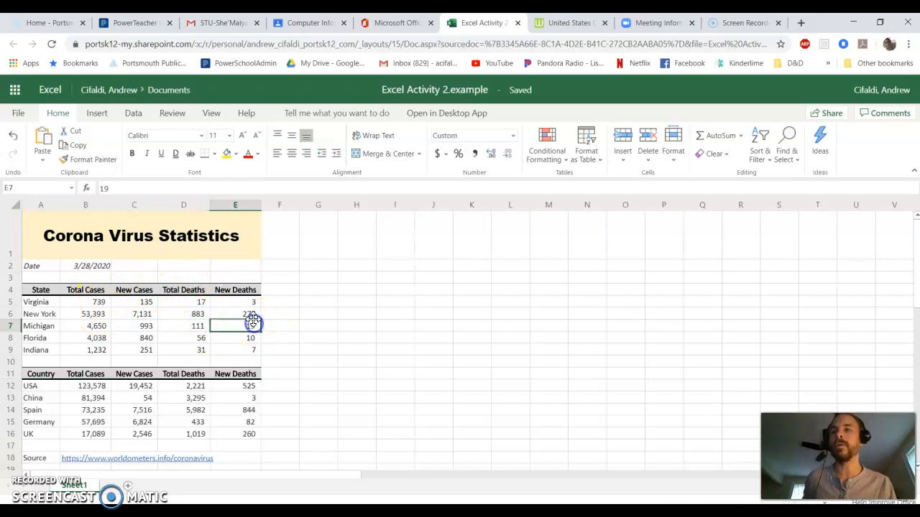
pyautogui.press('Delete')
pyautogui.click(245, 336)
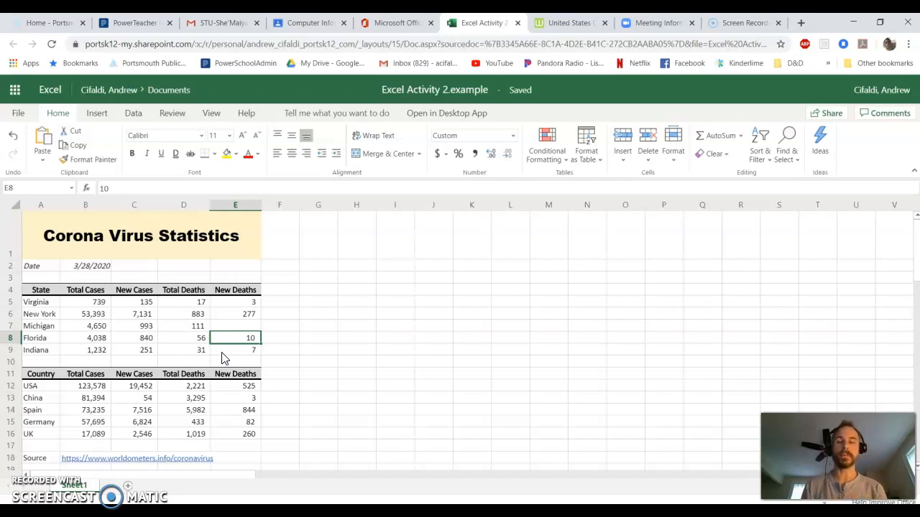
pyautogui.click(237, 326)
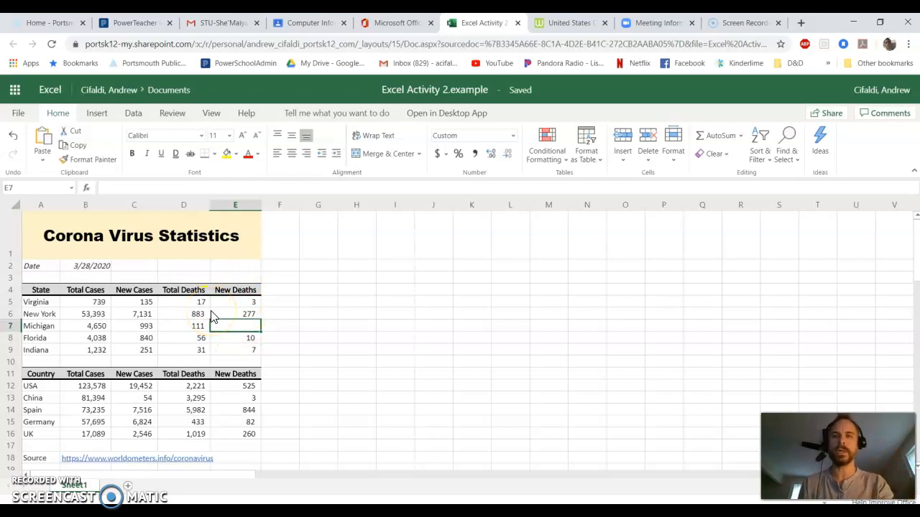
pyautogui.write('0')
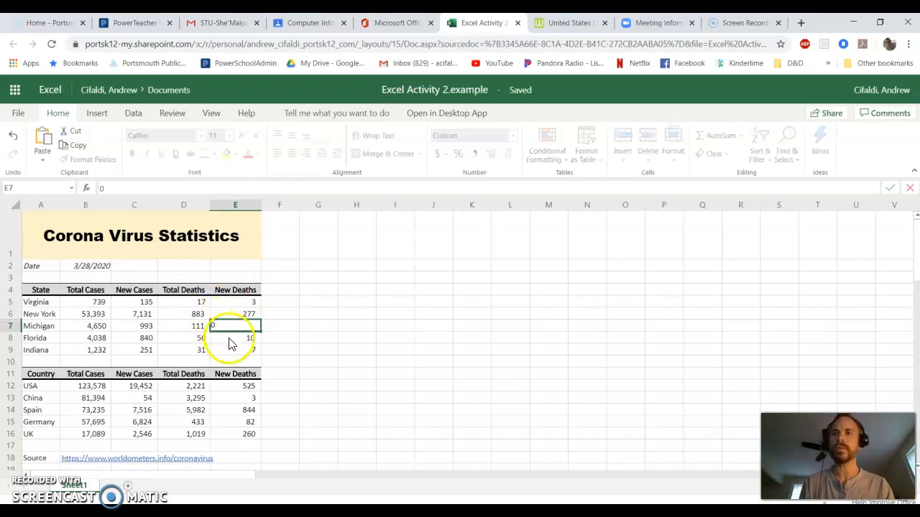
pyautogui.click(229, 342)
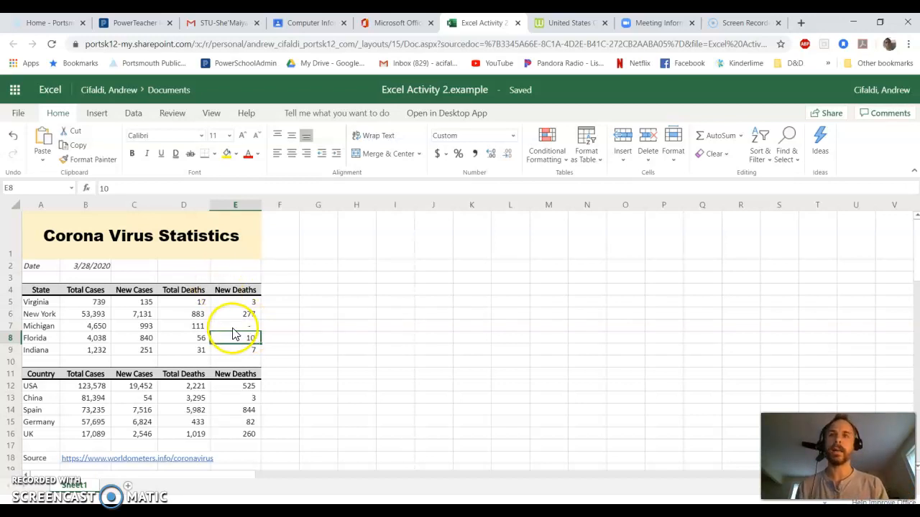
# Compare the displayed and stored values of Michigan's New Deaths cell with those of the neighbouring Total Deaths cell.
pyautogui.click(232, 327)
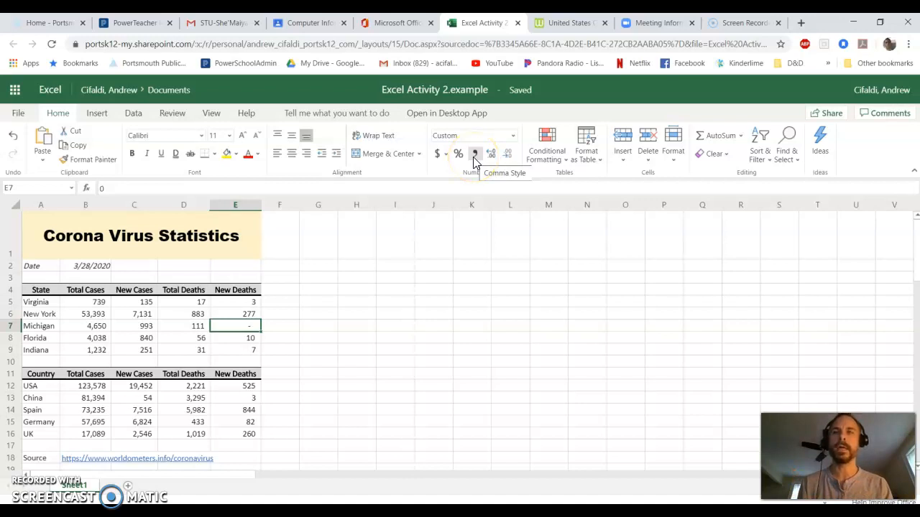
pyautogui.click(242, 328)
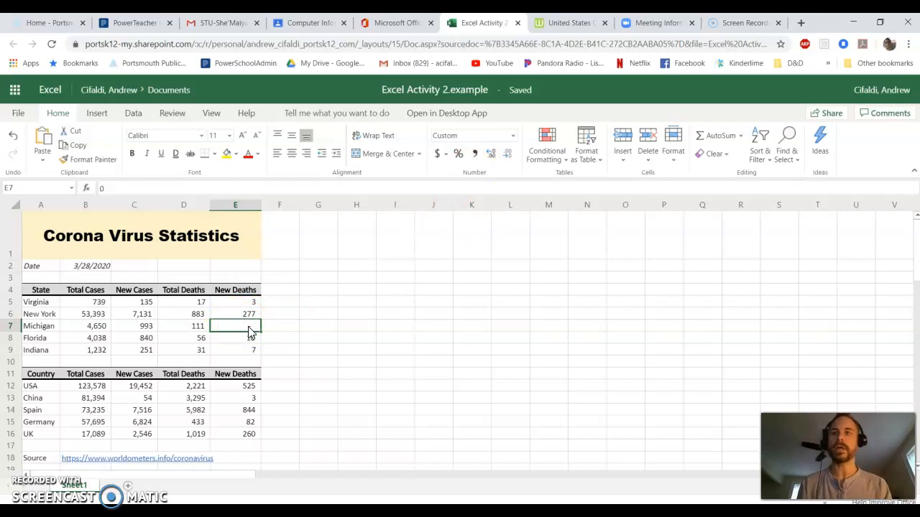
pyautogui.click(239, 329)
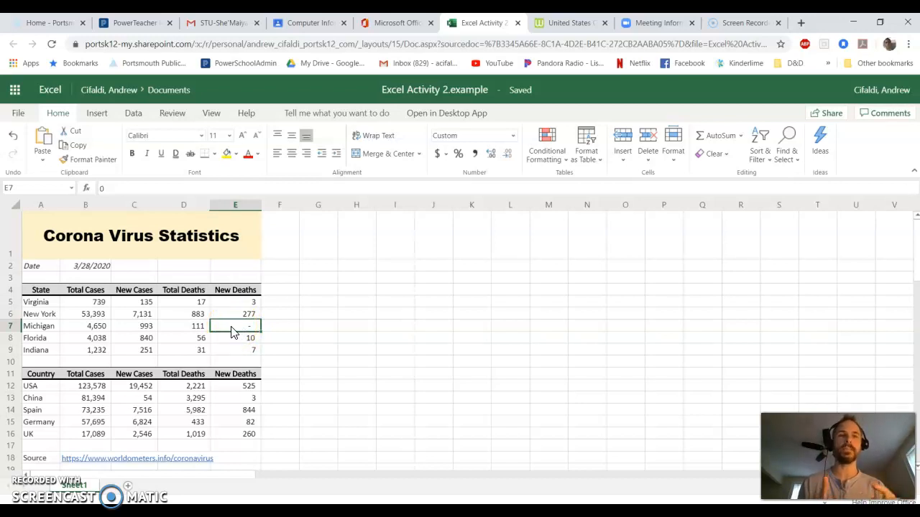
pyautogui.click(113, 188)
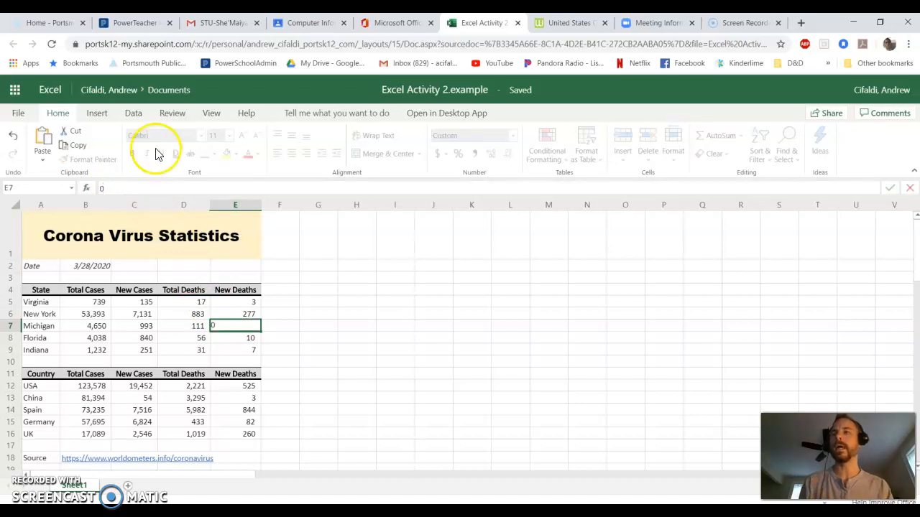
pyautogui.doubleClick(103, 187)
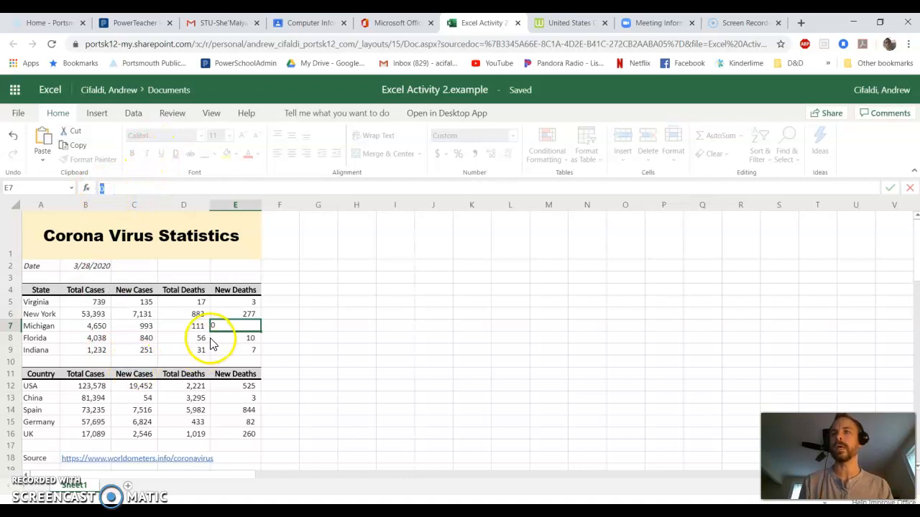
pyautogui.click(166, 326)
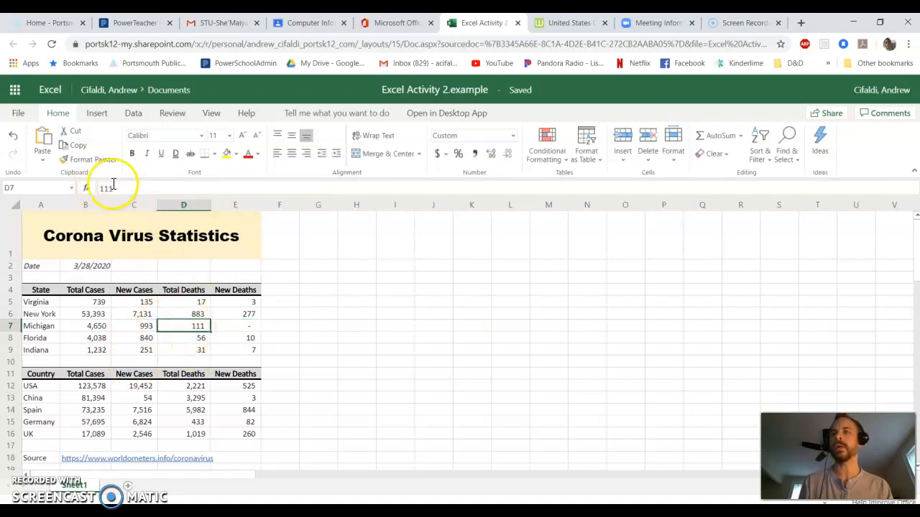
# Set Michigan's New Deaths value in E7 to 19.
pyautogui.click(243, 328)
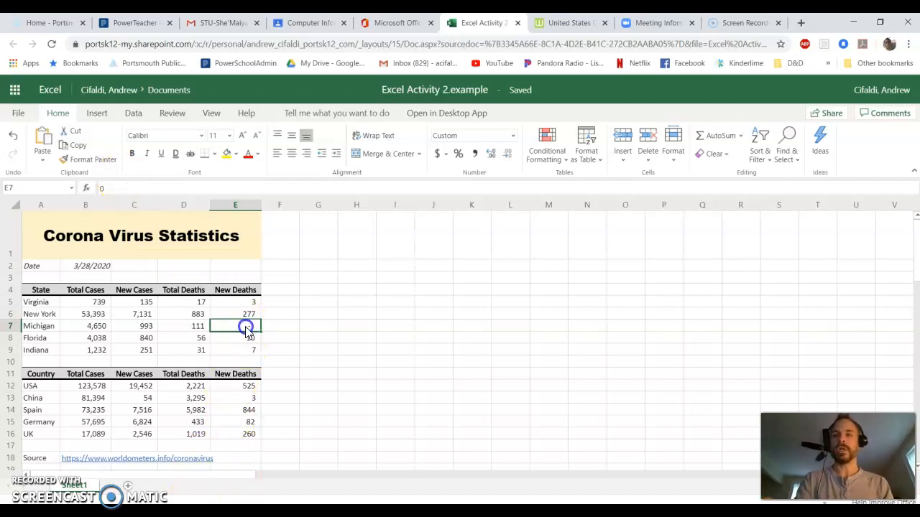
pyautogui.write('19')
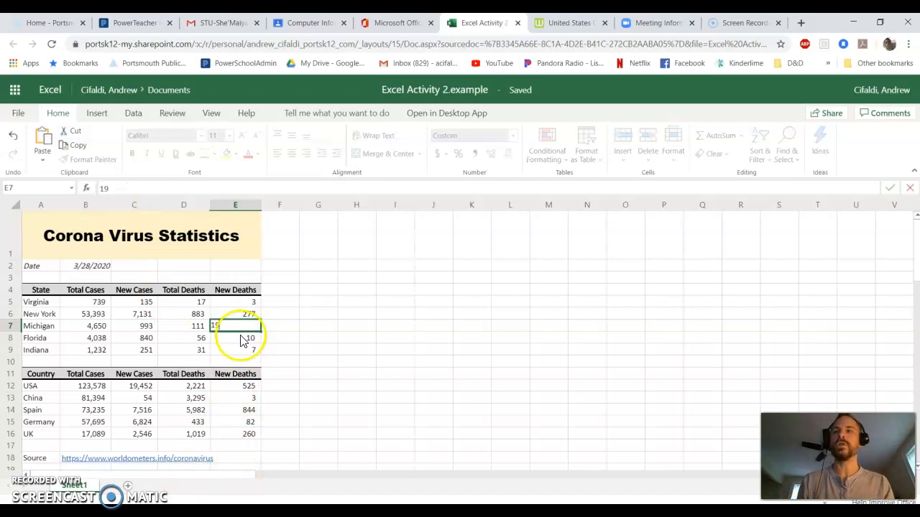
pyautogui.click(242, 336)
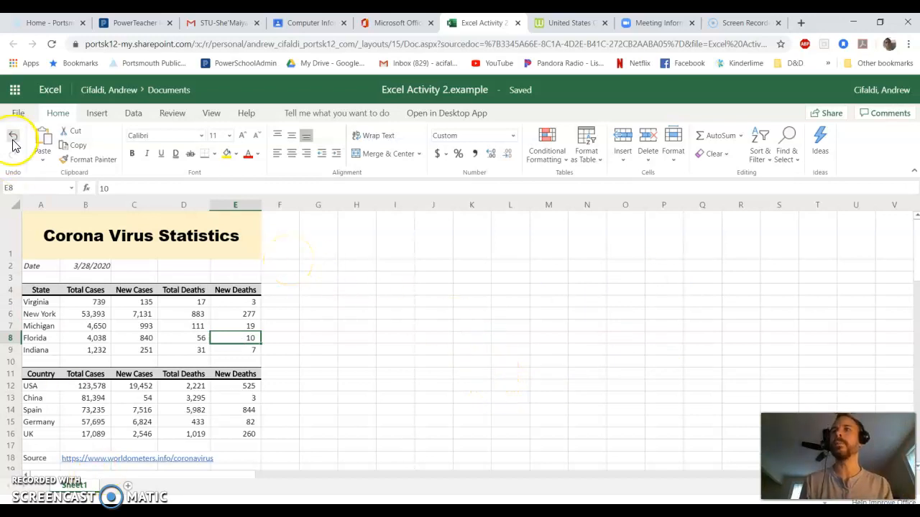
# Start saving an online copy of the workbook under the name Excel Activity 3, and cancel the save.
pyautogui.click(18, 117)
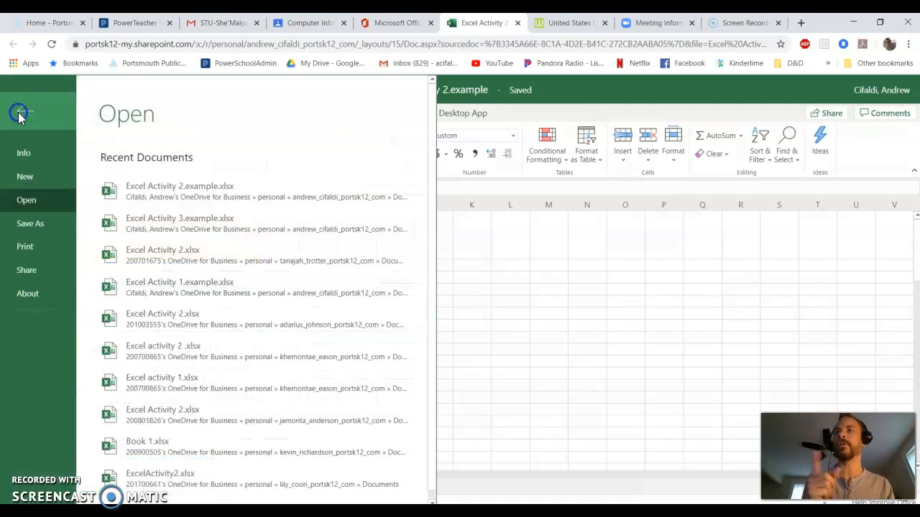
pyautogui.click(11, 188)
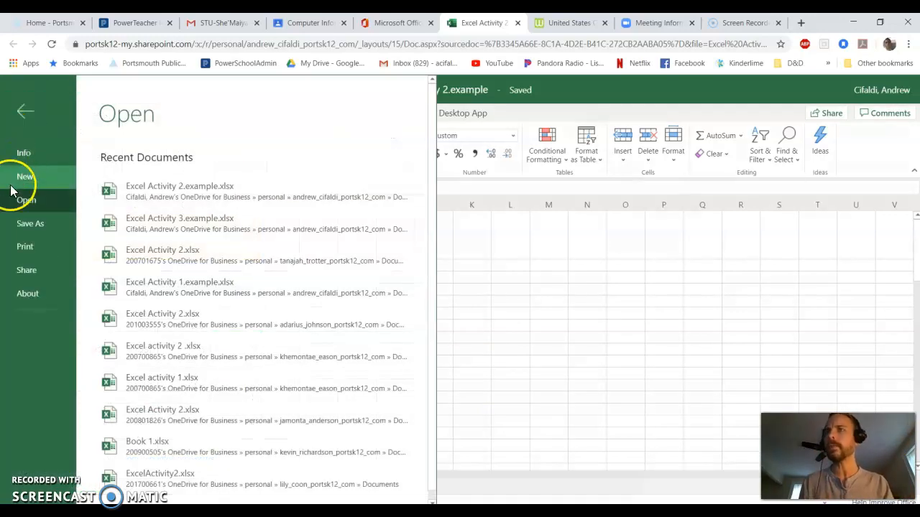
pyautogui.click(19, 224)
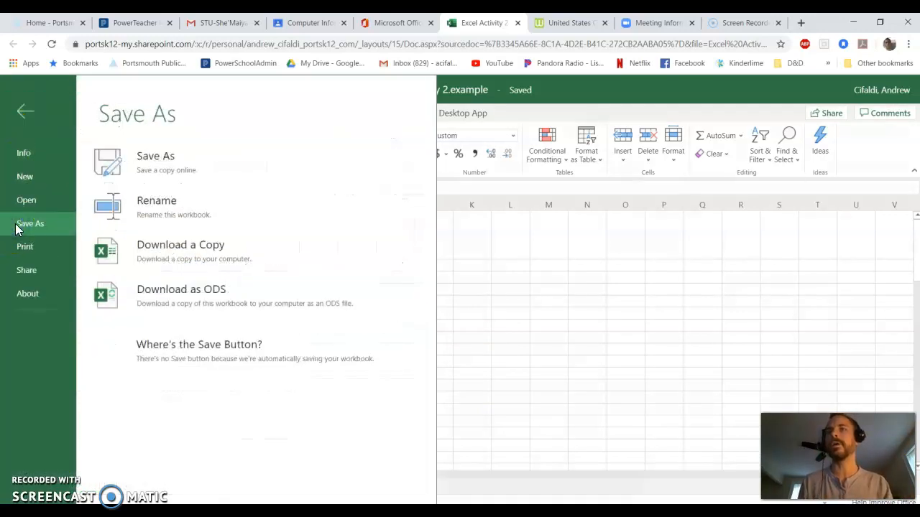
pyautogui.click(175, 173)
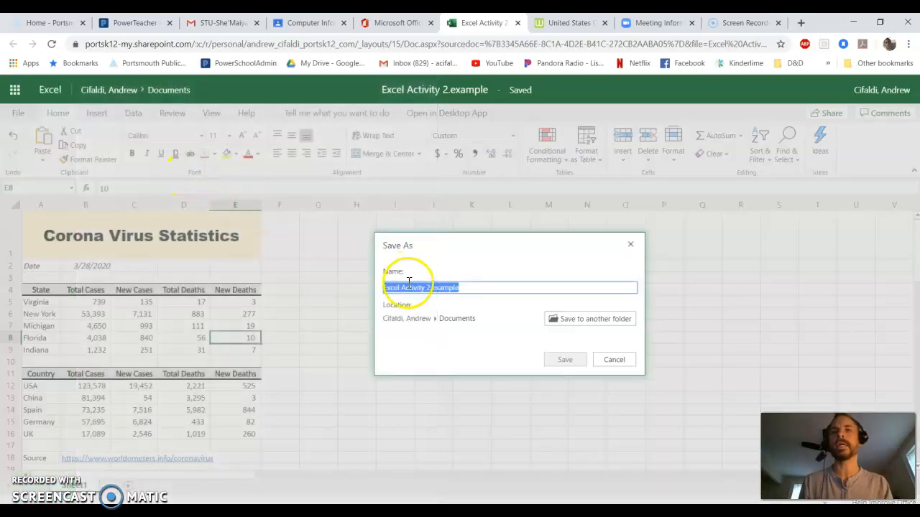
pyautogui.click(450, 288)
pyautogui.moveTo(457, 287); pyautogui.dragTo(430, 288)
pyautogui.press('BackSpace')
pyautogui.write('3')
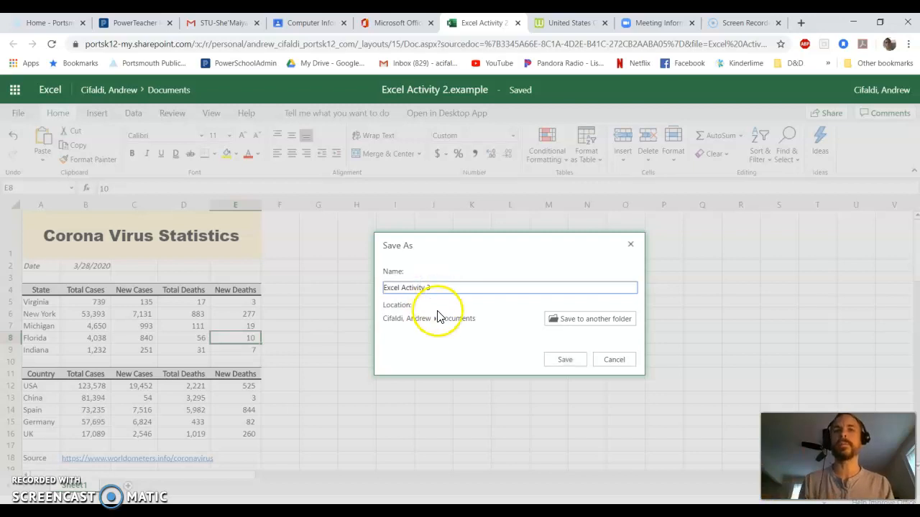
pyautogui.click(553, 358)
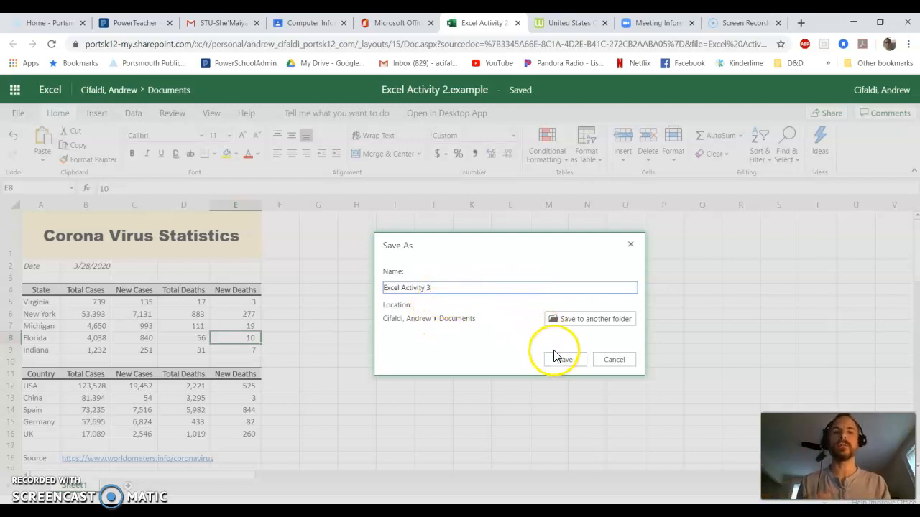
pyautogui.click(614, 362)
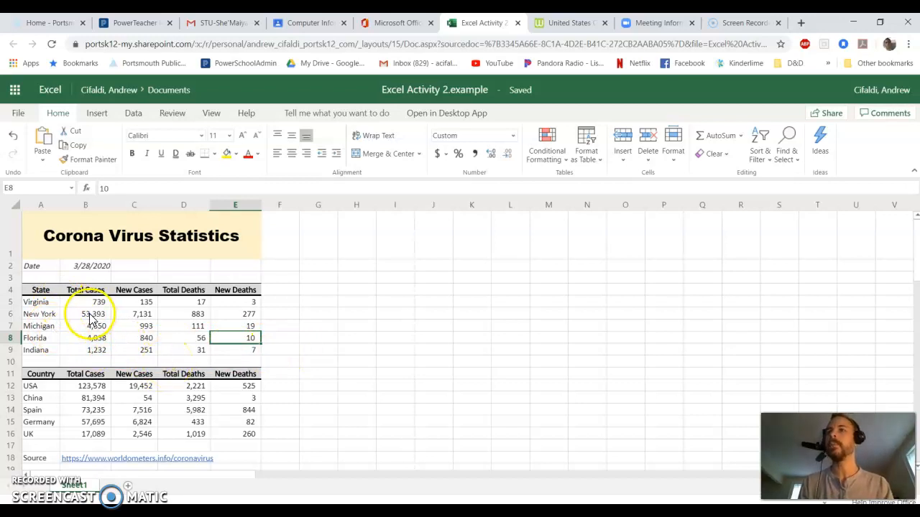
# Review the data for the five states, the data for the five countries and the list of country names.
pyautogui.click(43, 303)
pyautogui.moveTo(43, 303); pyautogui.dragTo(241, 350)
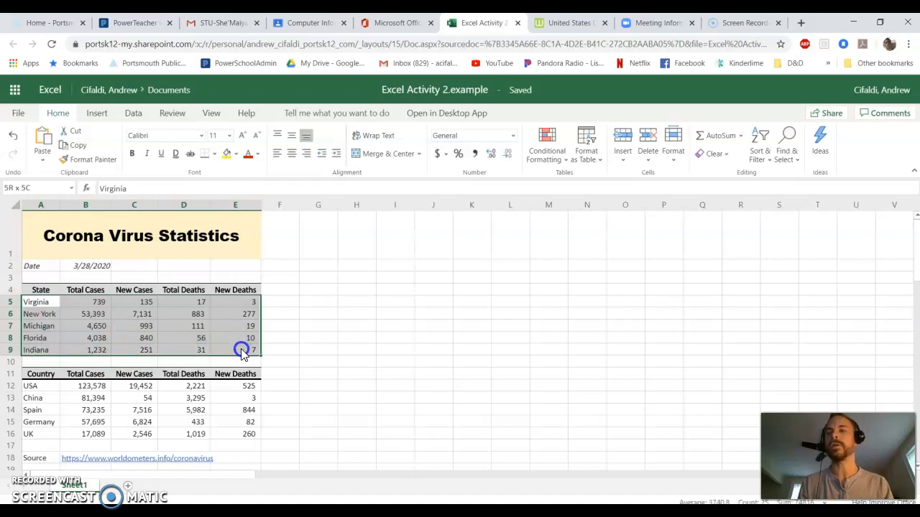
pyautogui.moveTo(43, 386); pyautogui.dragTo(225, 434)
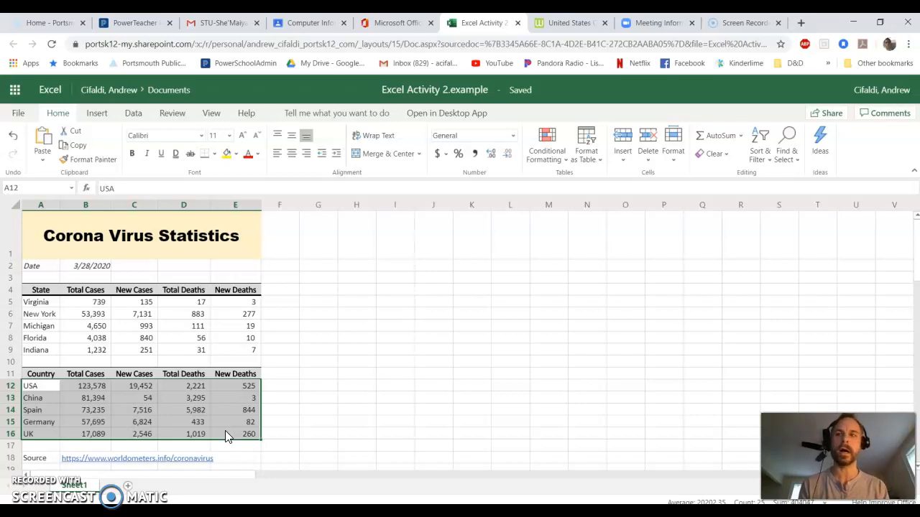
pyautogui.moveTo(32, 302); pyautogui.dragTo(222, 343)
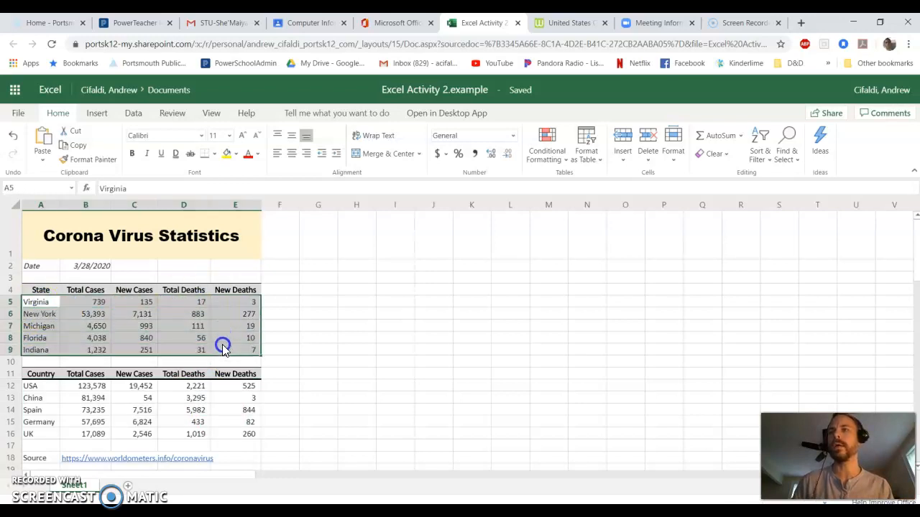
pyautogui.moveTo(32, 386); pyautogui.dragTo(32, 436)
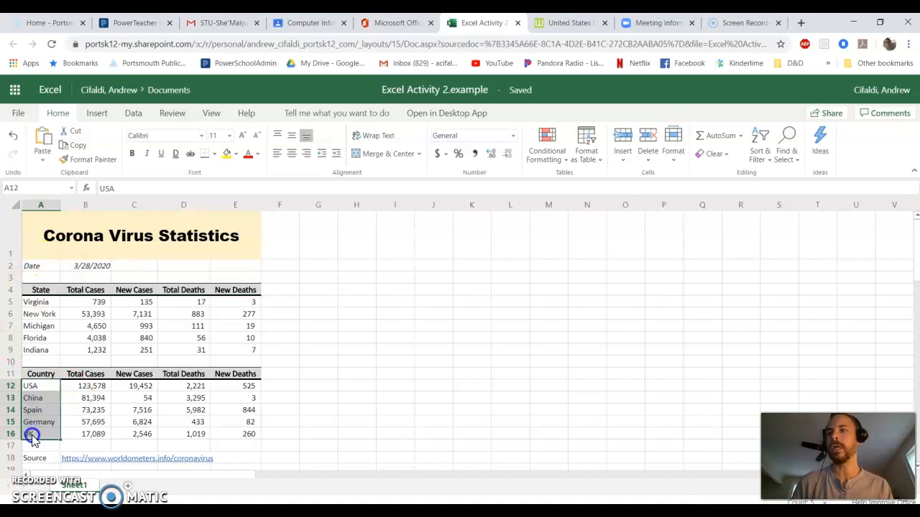
# Open the worksheet's worldometers coronavirus source link and display yesterday's figures in the table of cases and deaths by country.
pyautogui.click(73, 459)
pyautogui.click(623, 24)
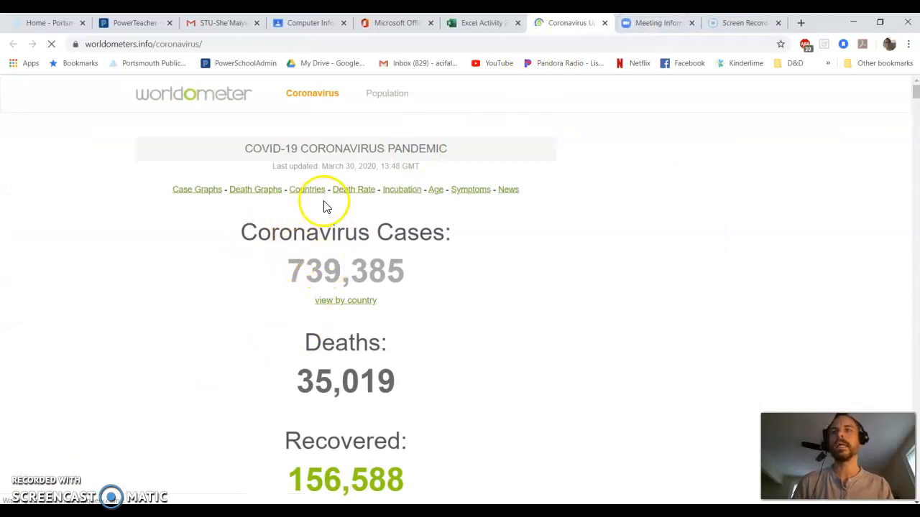
pyautogui.scroll(-2, 301, 237)
pyautogui.scroll(2, 304, 247)
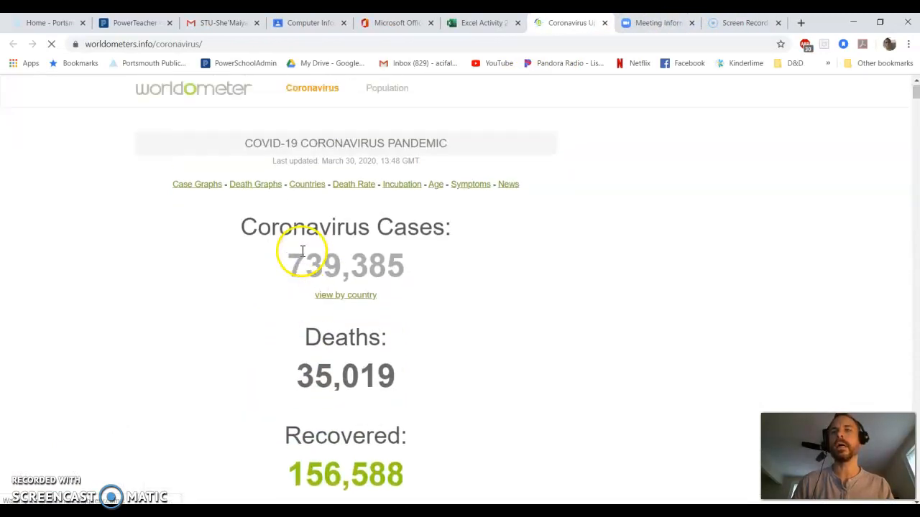
pyautogui.click(316, 191)
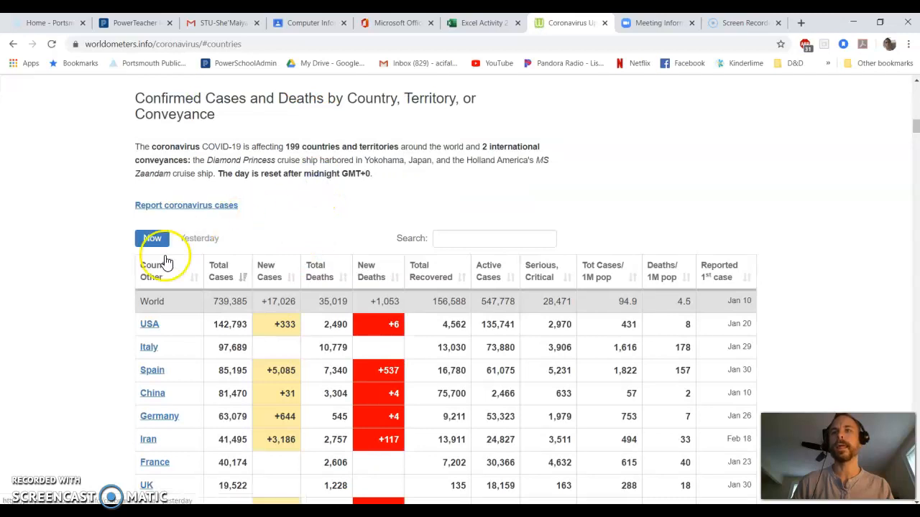
pyautogui.scroll(-2, 190, 264)
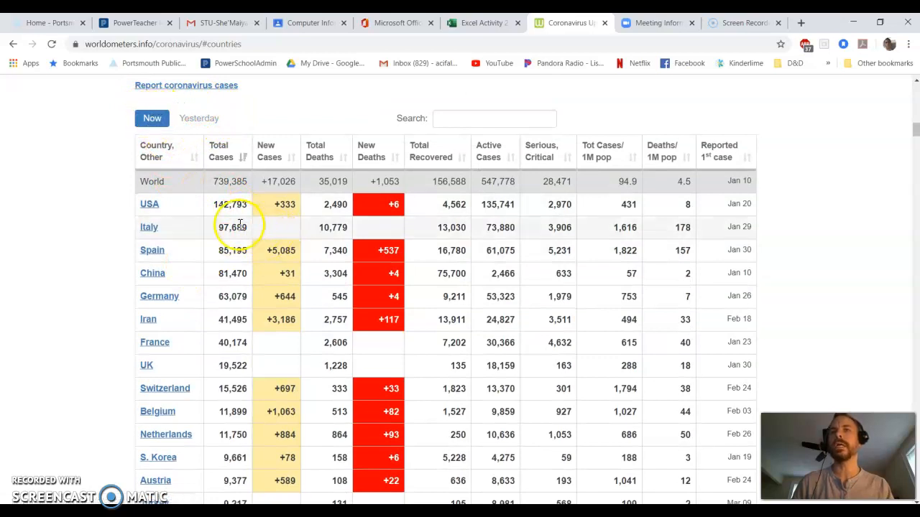
pyautogui.click(197, 119)
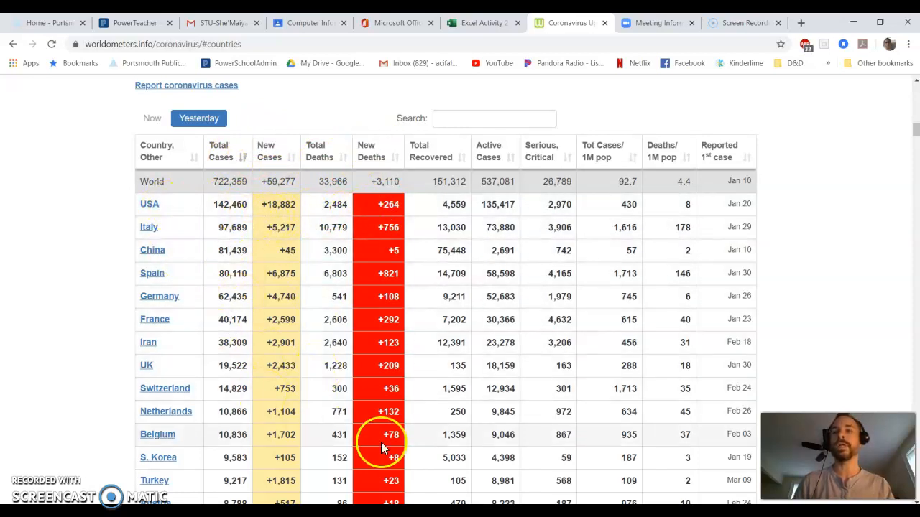
# Open the USA page on Worldometer, display yesterday's figures by state and look through the state table.
pyautogui.click(148, 208)
pyautogui.scroll(-3, 149, 213)
pyautogui.scroll(-3, 148, 212)
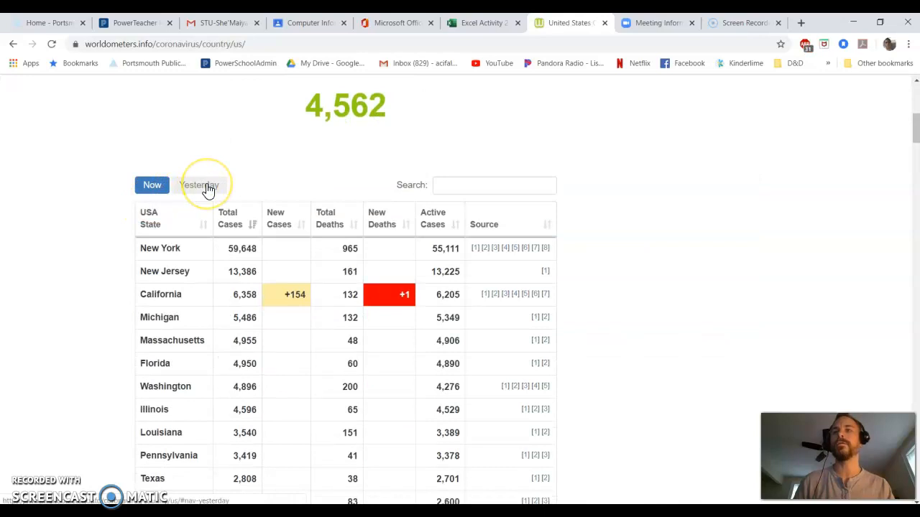
pyautogui.click(206, 188)
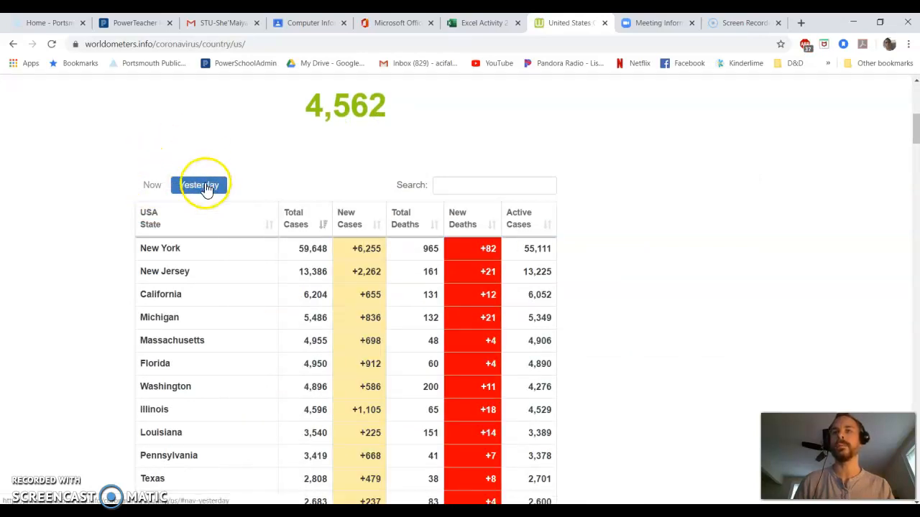
pyautogui.scroll(-1, 194, 215)
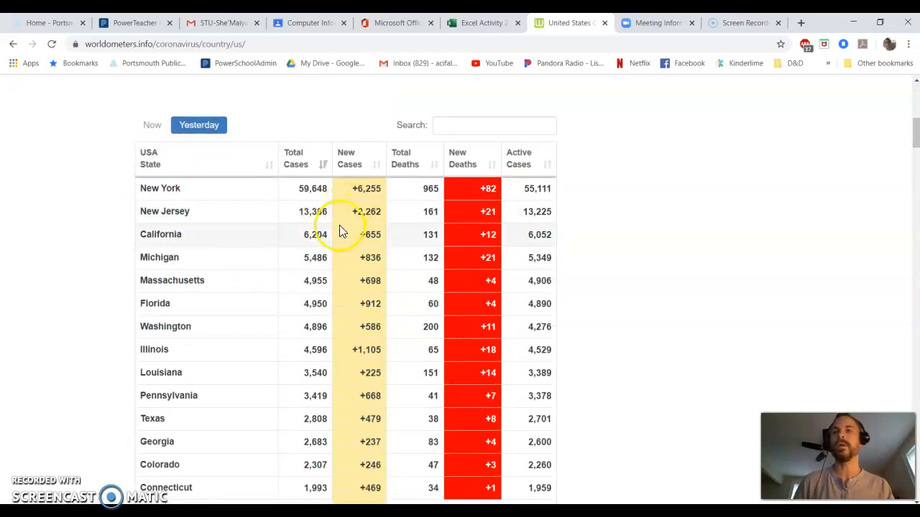
pyautogui.scroll(-3, 341, 232)
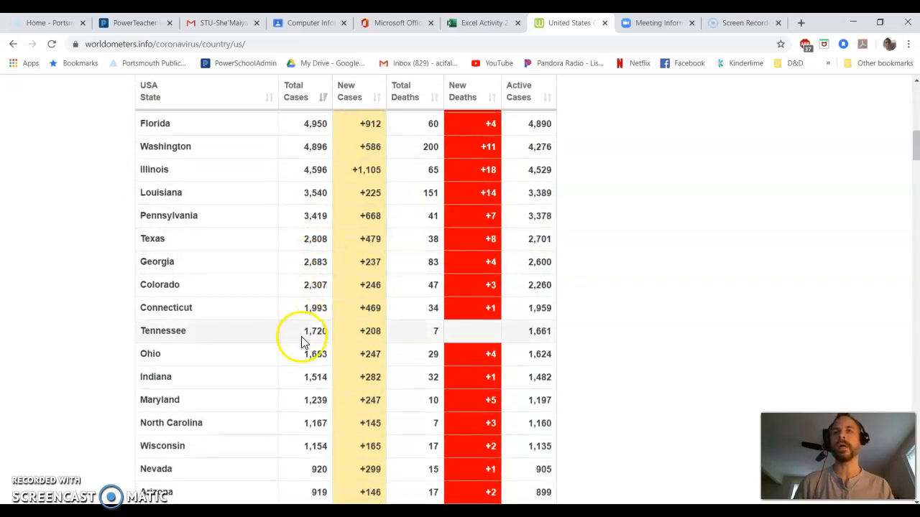
pyautogui.scroll(3, 301, 343)
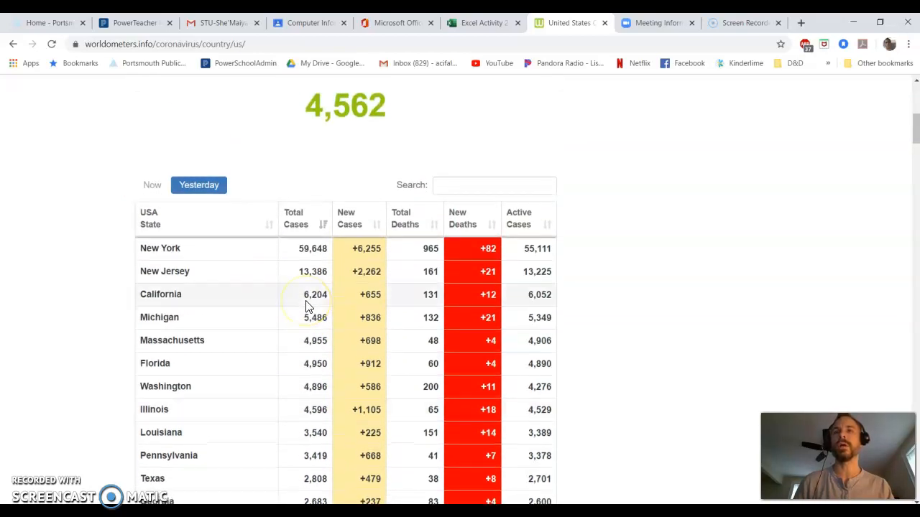
pyautogui.scroll(3, 306, 307)
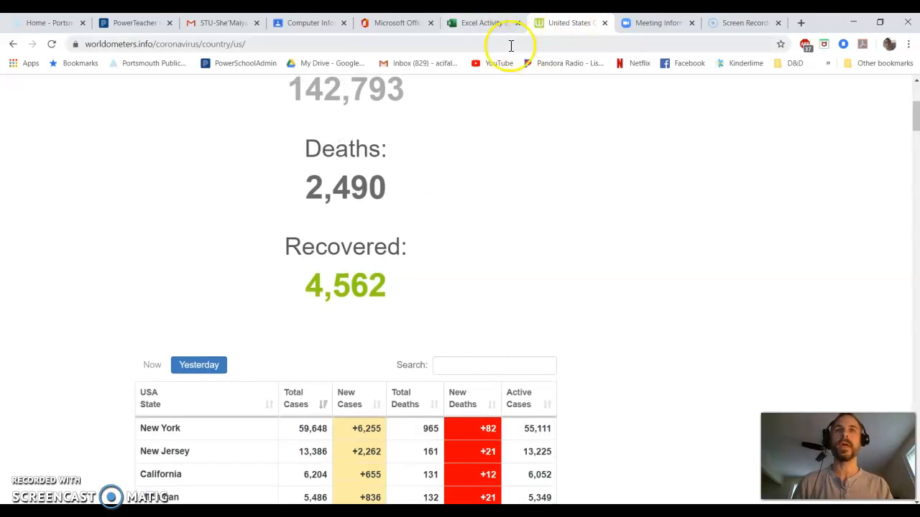
# Switch to Office 365, open the Excel Activity 3.example workbook and select the date in B2.
pyautogui.click(410, 24)
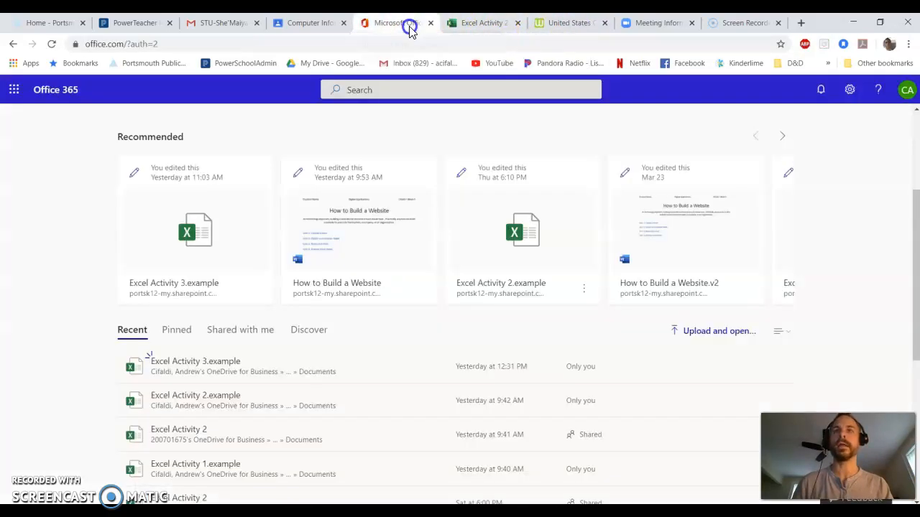
pyautogui.click(201, 237)
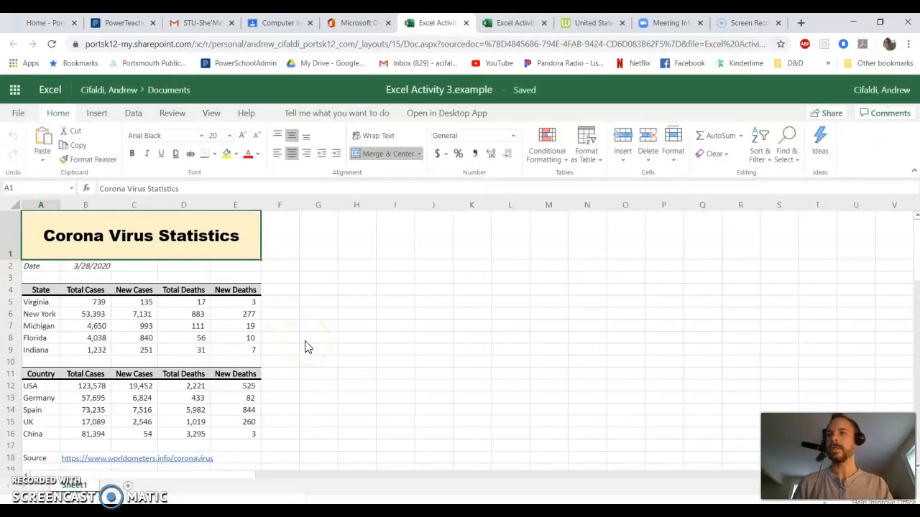
pyautogui.click(91, 267)
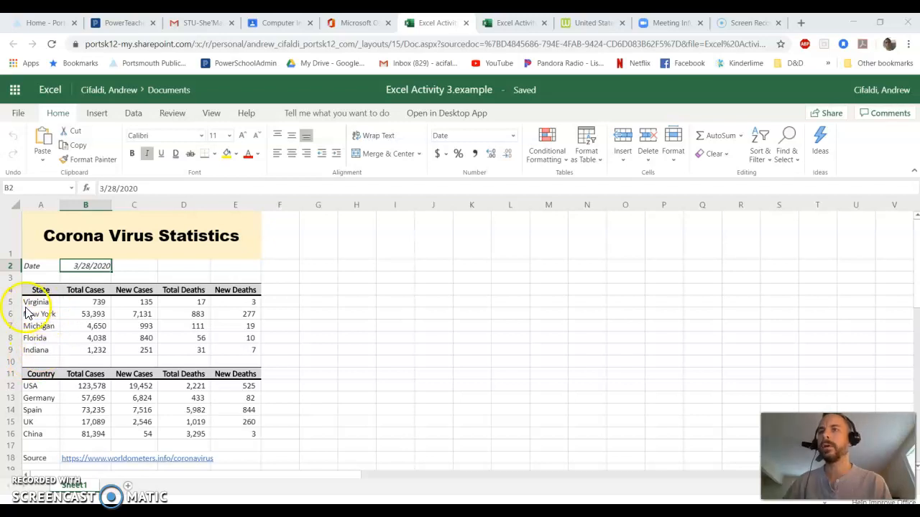
# Review the state names, their total cases and the individual state rows in the state table.
pyautogui.moveTo(34, 301); pyautogui.dragTo(40, 353)
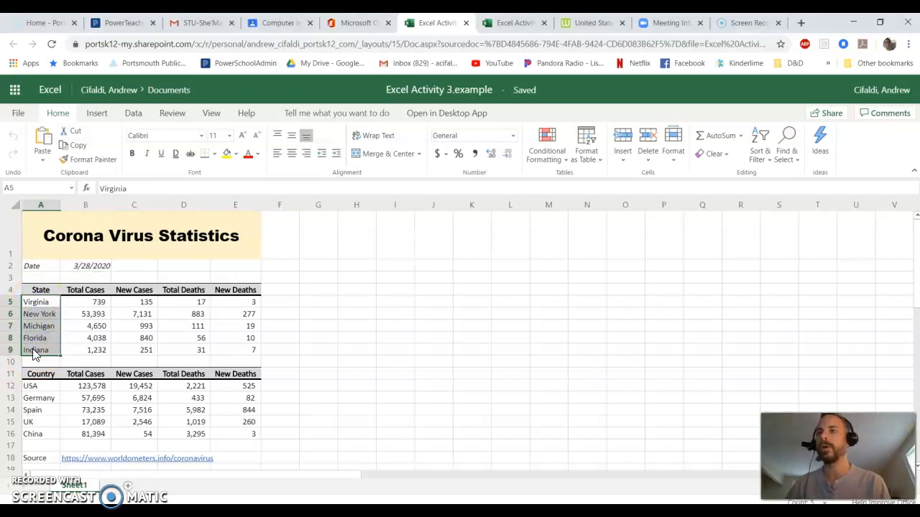
pyautogui.moveTo(81, 303); pyautogui.dragTo(74, 349)
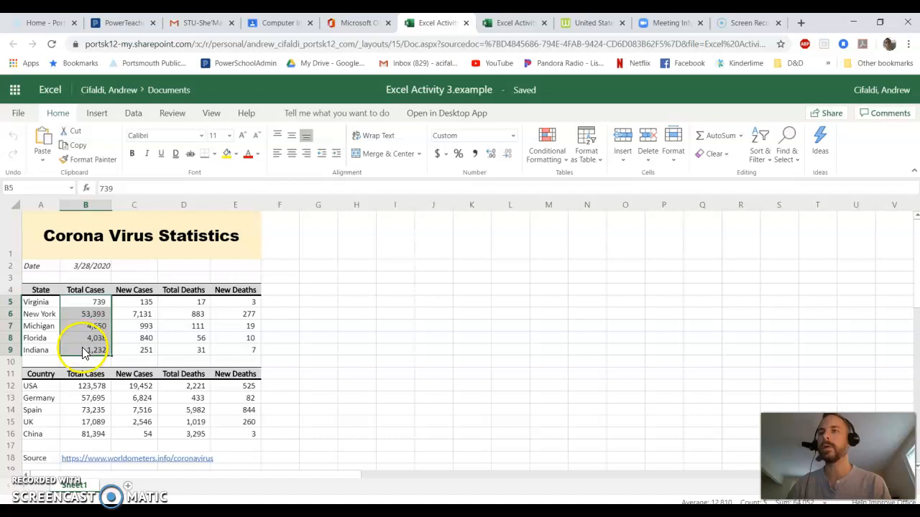
pyautogui.moveTo(32, 302); pyautogui.dragTo(181, 298)
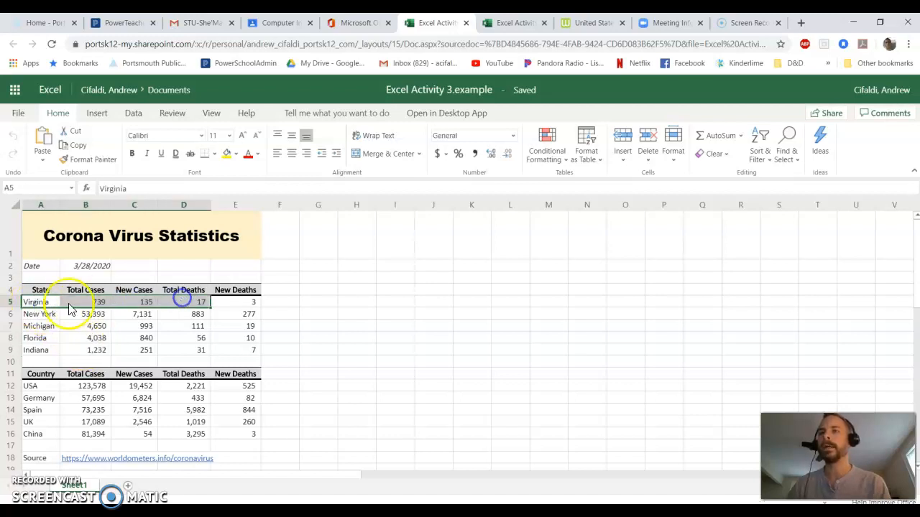
pyautogui.moveTo(33, 318); pyautogui.dragTo(239, 329)
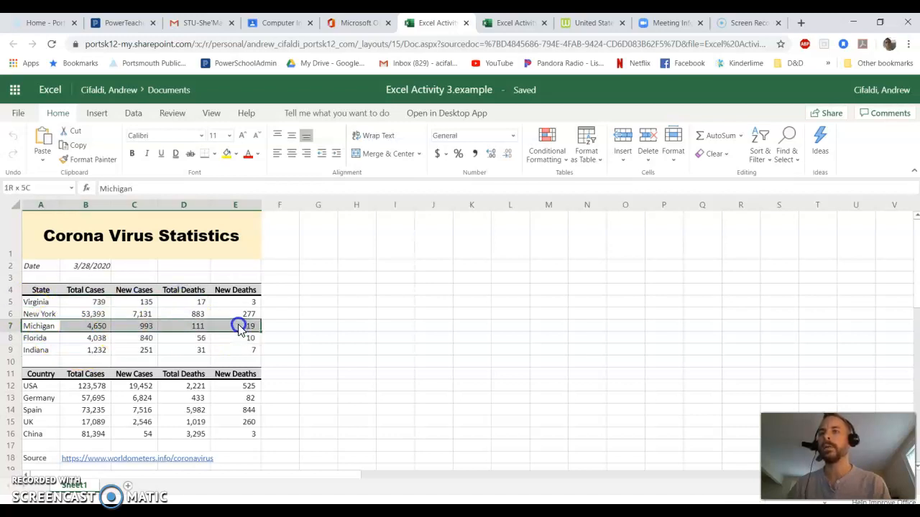
pyautogui.moveTo(33, 338); pyautogui.dragTo(225, 350)
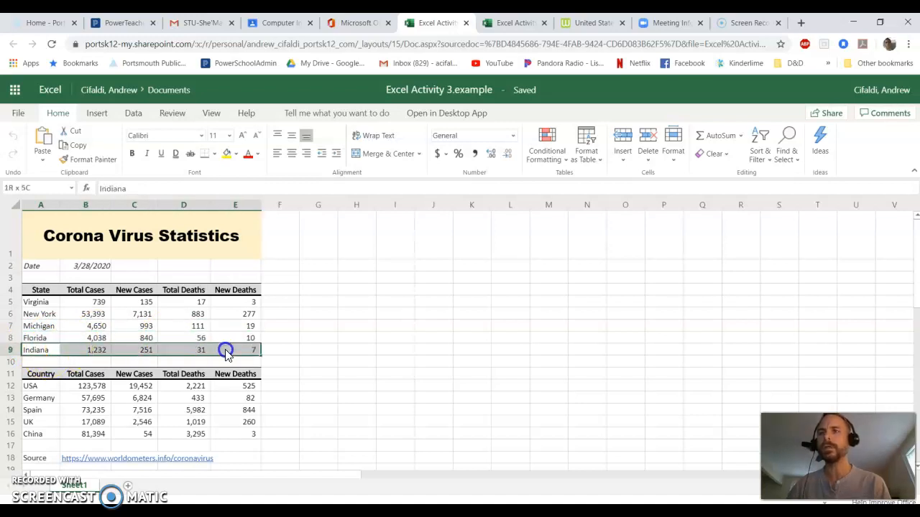
pyautogui.click(104, 467)
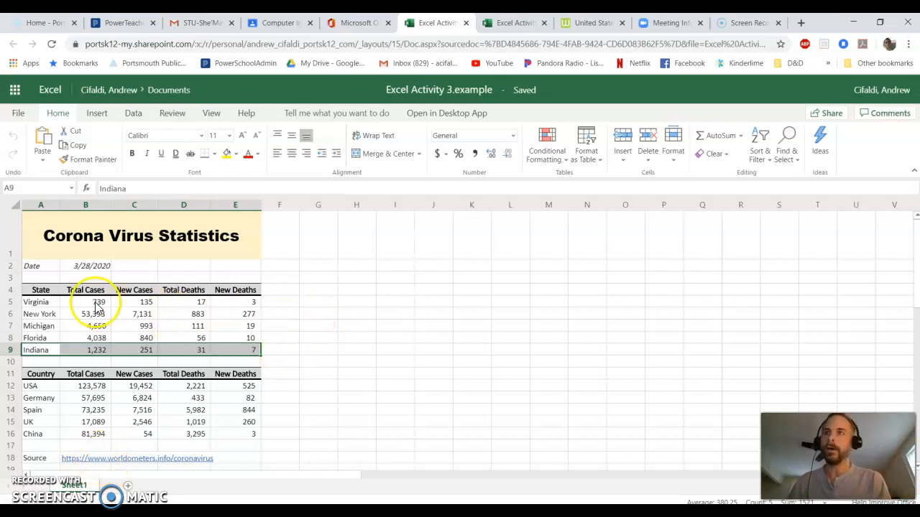
# Sort only the State column, A4:A9, in ascending order.
pyautogui.click(39, 288)
pyautogui.moveTo(39, 288); pyautogui.dragTo(36, 350)
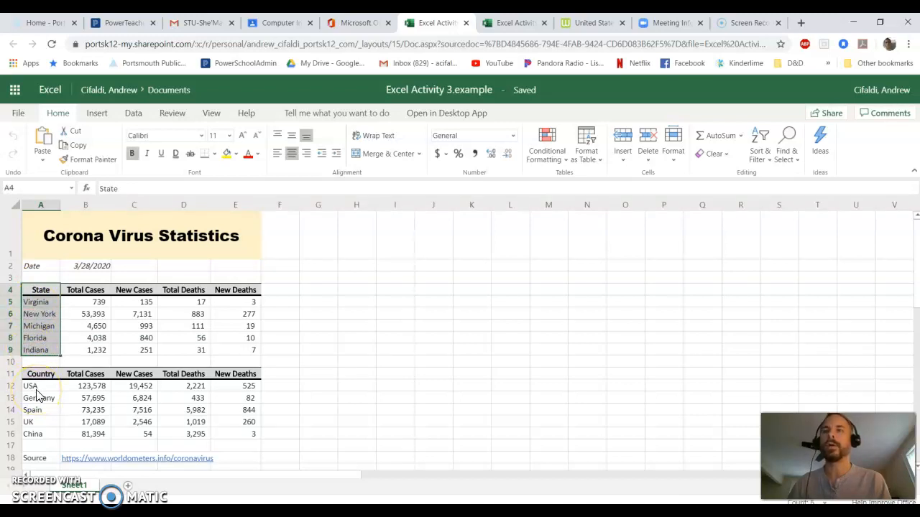
pyautogui.click(92, 316)
pyautogui.moveTo(41, 289); pyautogui.dragTo(38, 352)
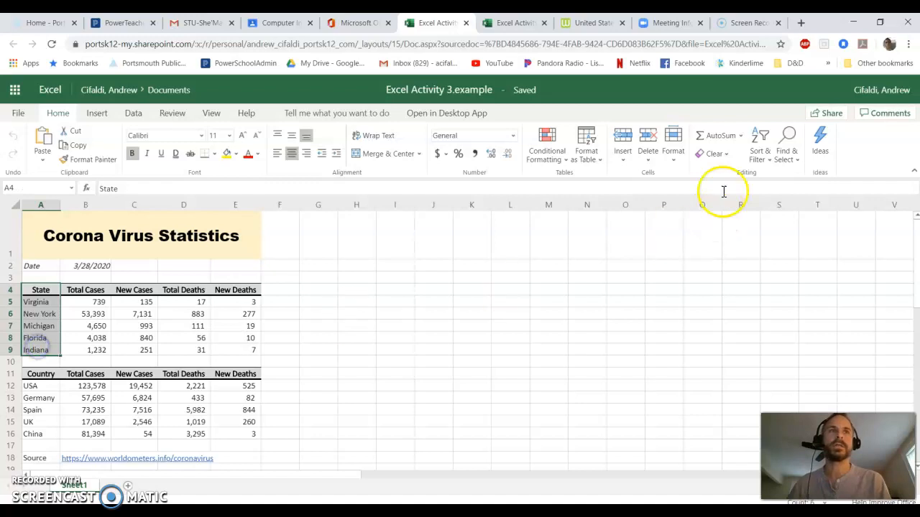
pyautogui.click(760, 150)
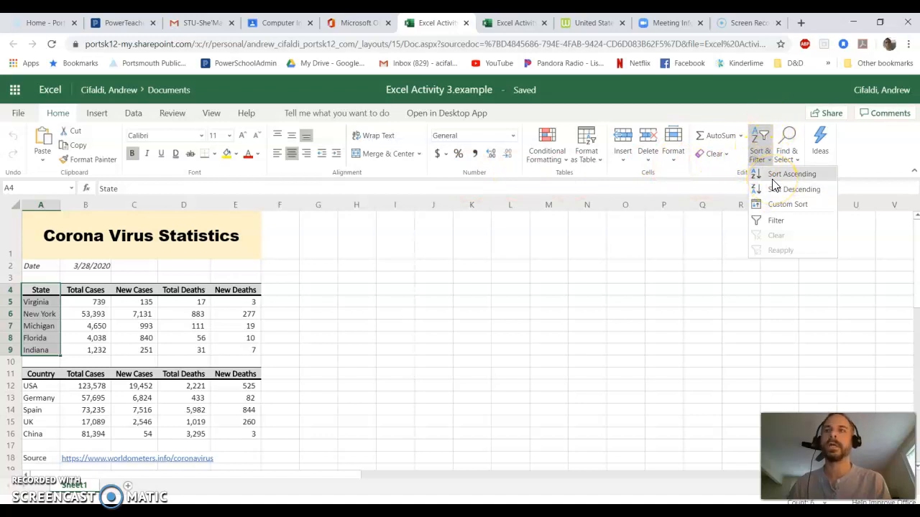
pyautogui.click(773, 181)
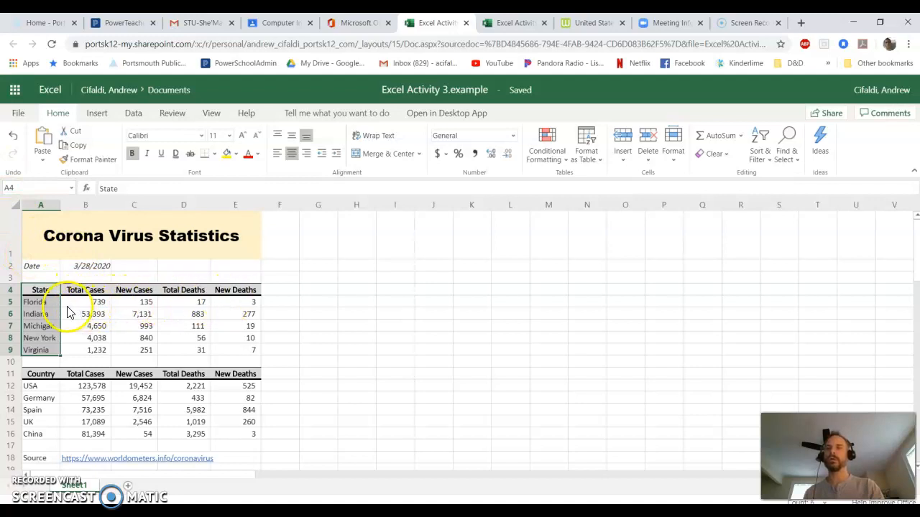
# Undo the sort of the State column, redo it to compare the rows, and undo it again.
pyautogui.click(15, 136)
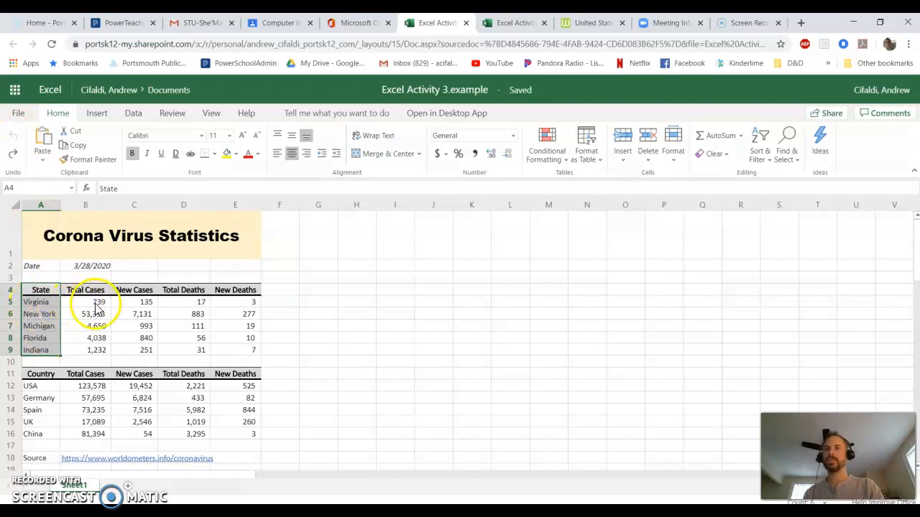
pyautogui.click(13, 153)
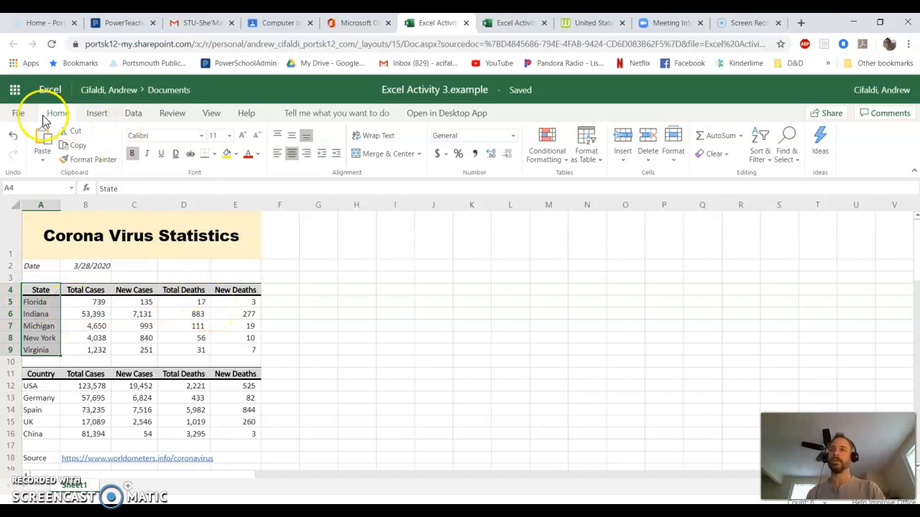
pyautogui.click(8, 136)
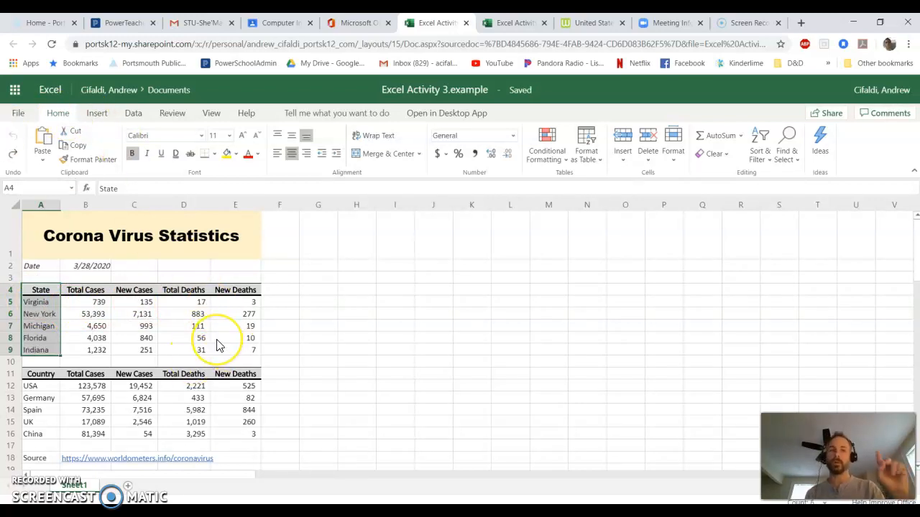
# Sort the full state table, A4:E9, in ascending order by state and check the sorted rows.
pyautogui.click(280, 336)
pyautogui.moveTo(35, 289); pyautogui.dragTo(229, 346)
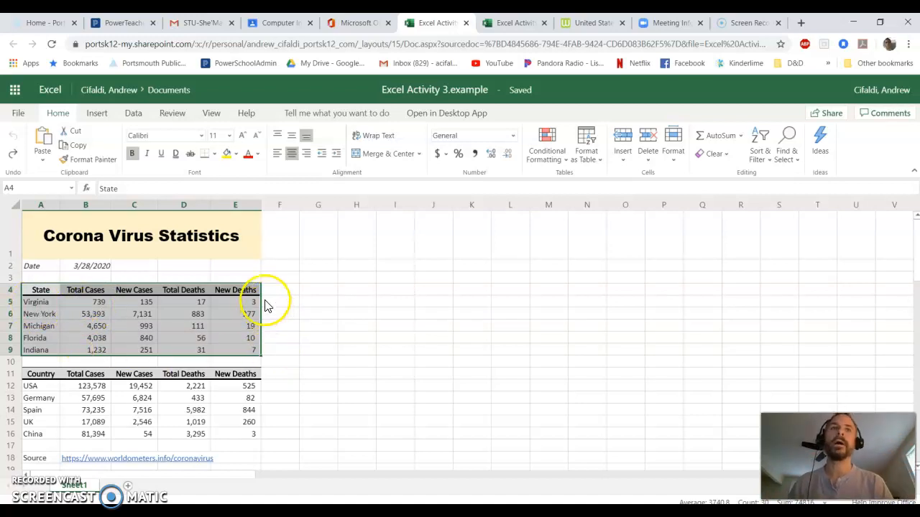
pyautogui.click(757, 136)
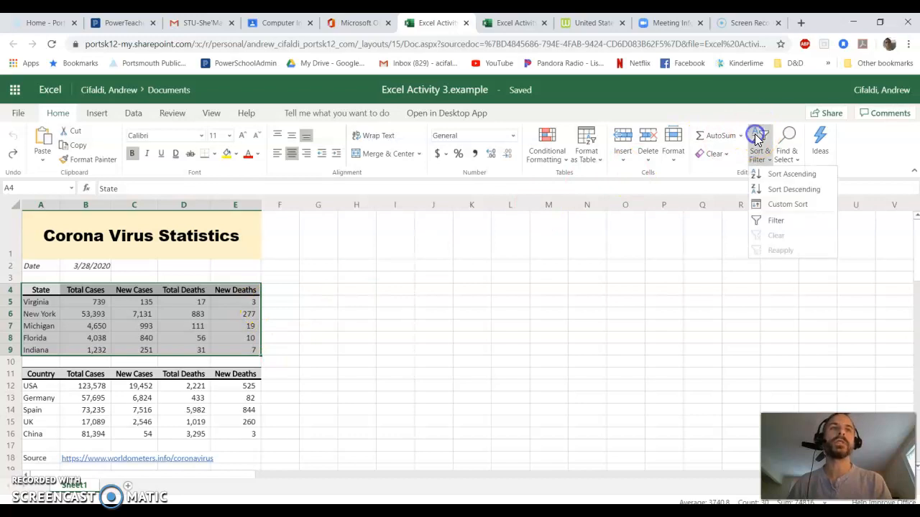
pyautogui.click(776, 179)
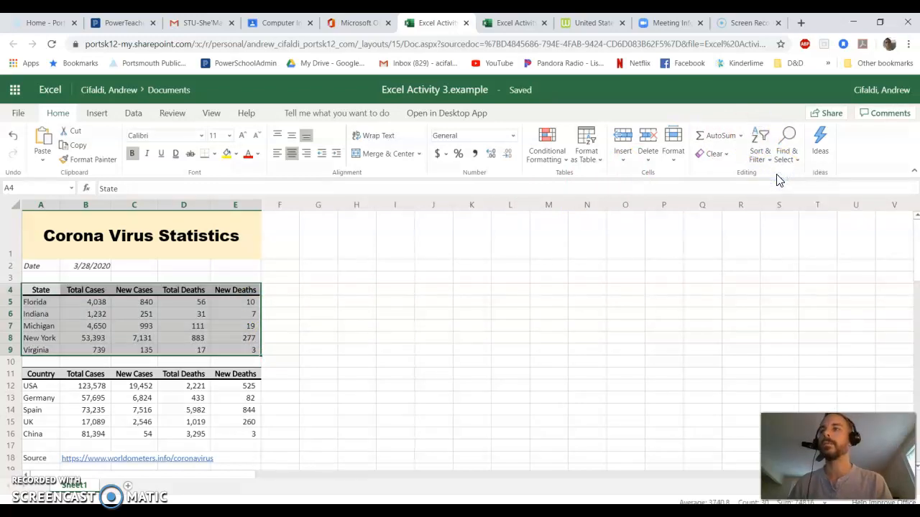
pyautogui.click(45, 351)
pyautogui.moveTo(44, 351); pyautogui.dragTo(237, 350)
pyautogui.moveTo(32, 301); pyautogui.dragTo(223, 345)
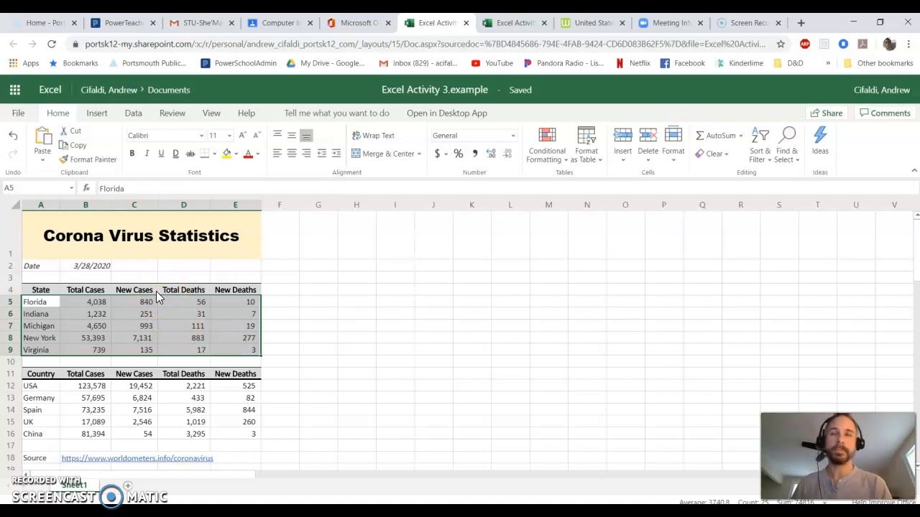
pyautogui.click(321, 317)
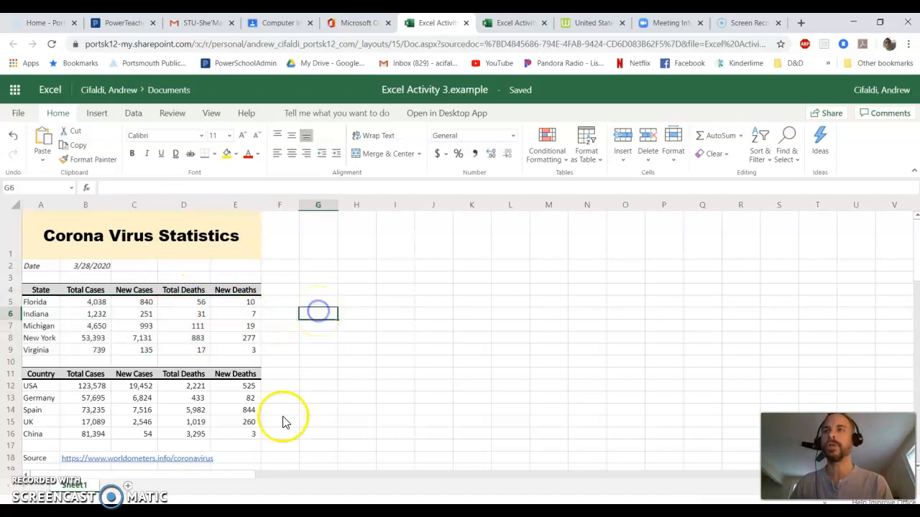
# Open a custom sort for the state table, A4:E9, and review the columns available to sort by.
pyautogui.click(32, 290)
pyautogui.moveTo(32, 290); pyautogui.dragTo(229, 350)
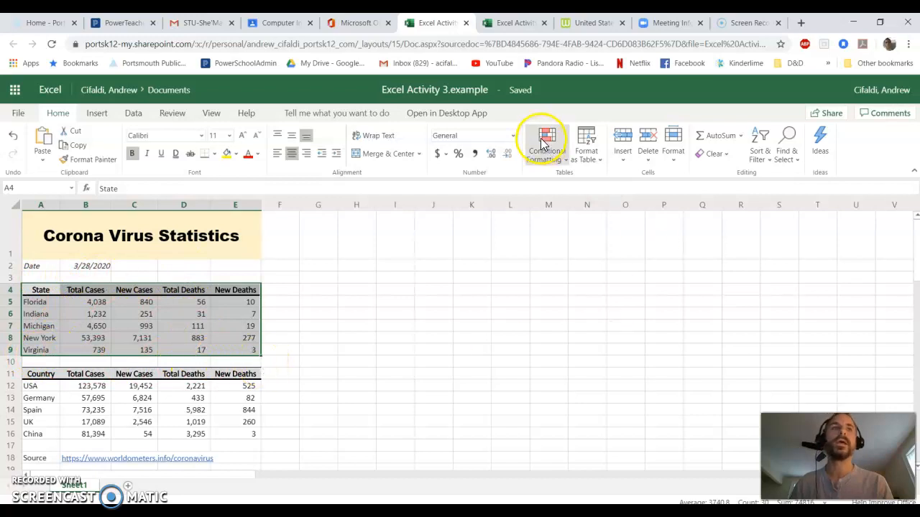
pyautogui.click(761, 143)
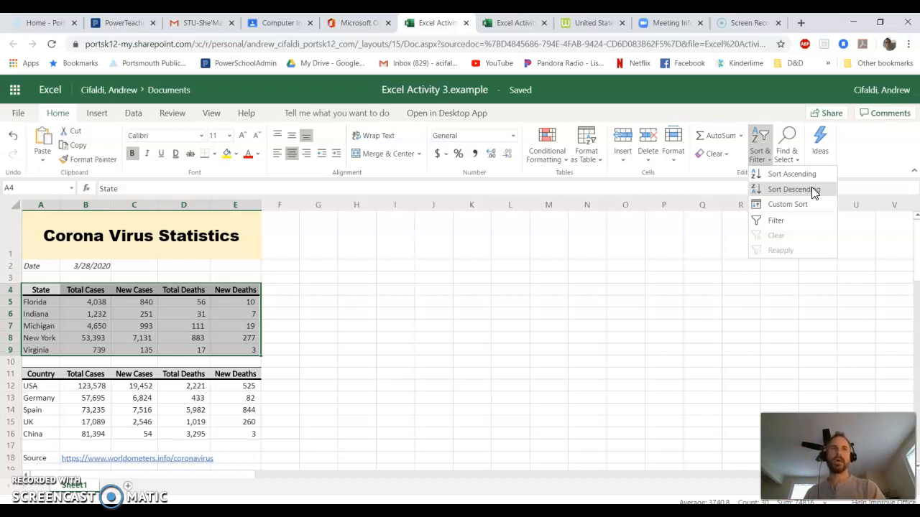
pyautogui.click(781, 206)
pyautogui.moveTo(417, 254); pyautogui.dragTo(449, 243)
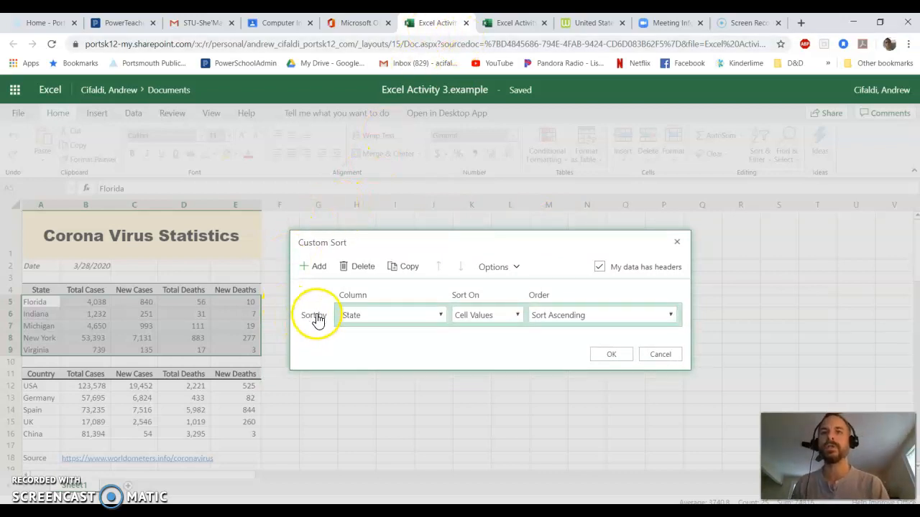
pyautogui.click(441, 316)
pyautogui.click(441, 316)
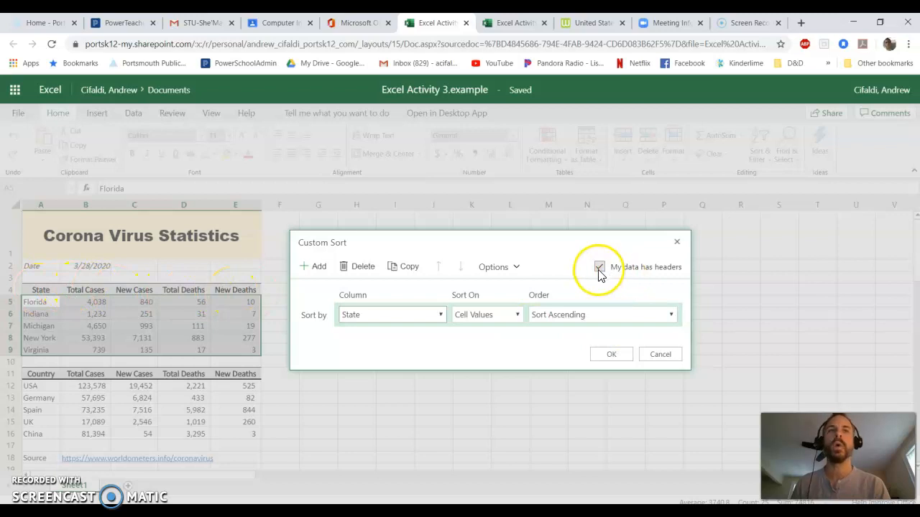
pyautogui.click(441, 316)
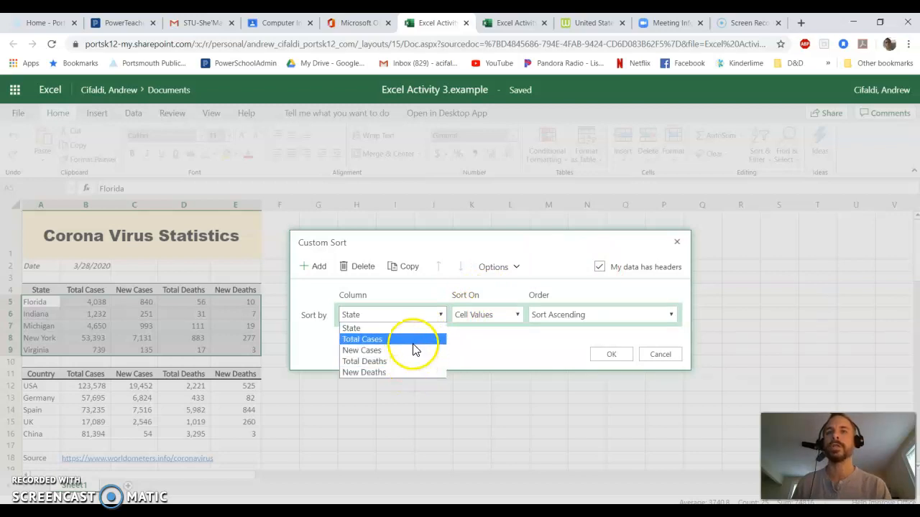
pyautogui.click(549, 253)
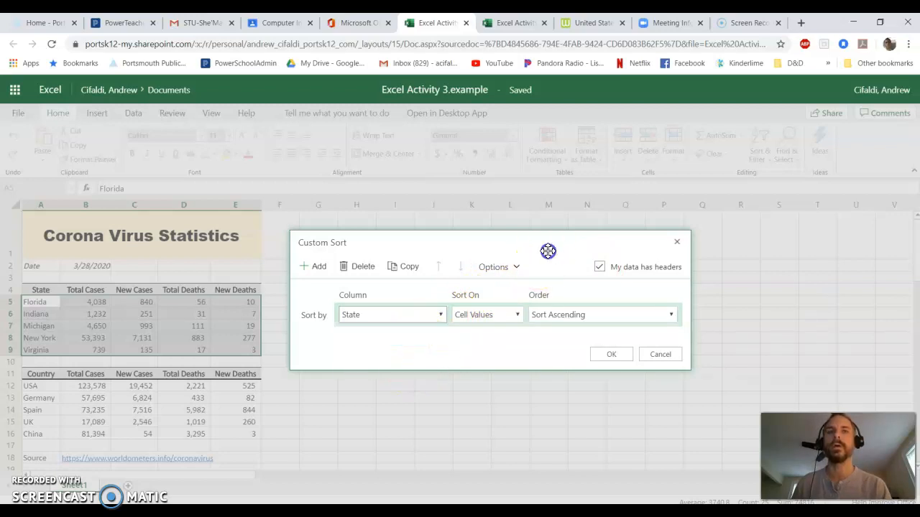
# Turn off the "My data has headers" option, view the column choices without headers, and turn the option back on.
pyautogui.click(599, 267)
pyautogui.click(441, 316)
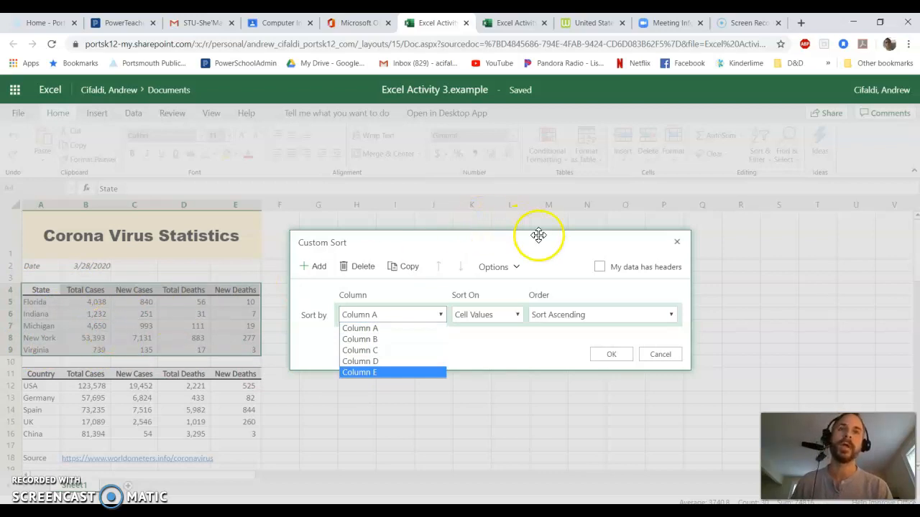
pyautogui.click(595, 262)
pyautogui.click(595, 271)
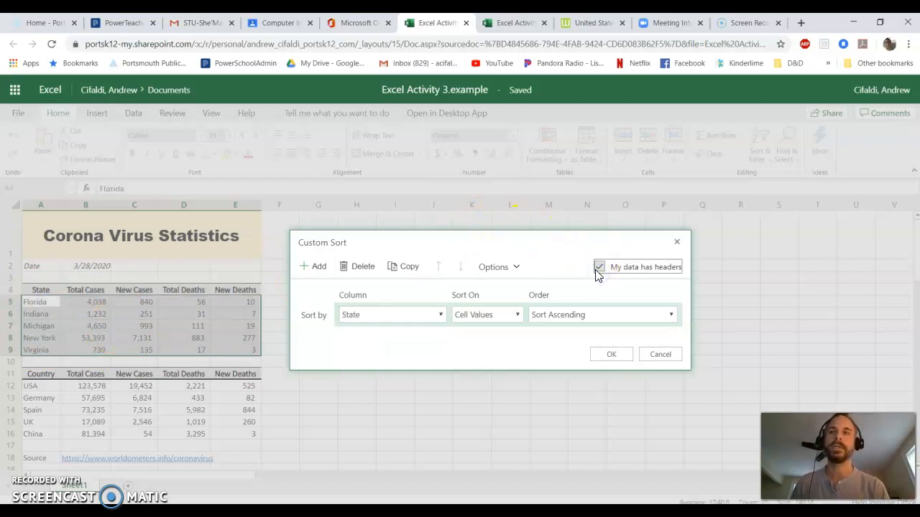
# Sort the state table by the cell values of Total Cases in descending order, check the sorted rows A5:E9 and clear the selection.
pyautogui.click(439, 314)
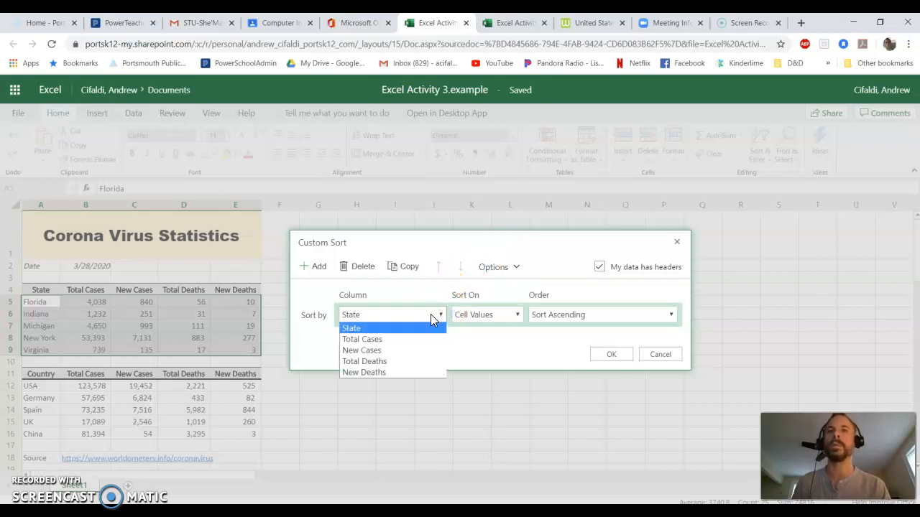
pyautogui.click(400, 340)
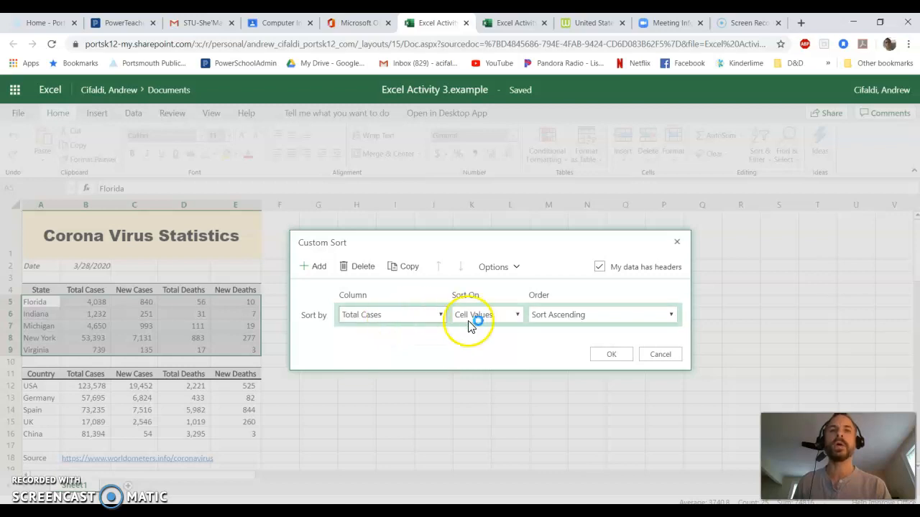
pyautogui.click(671, 315)
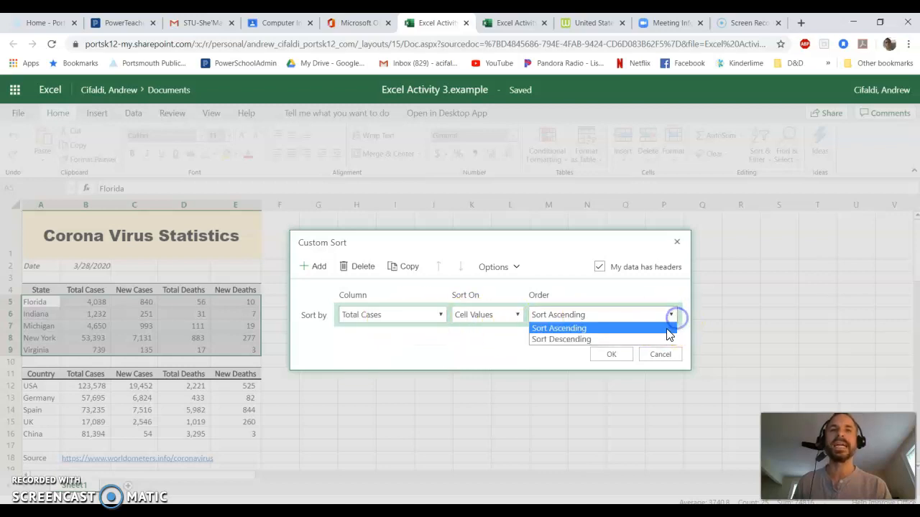
pyautogui.click(589, 340)
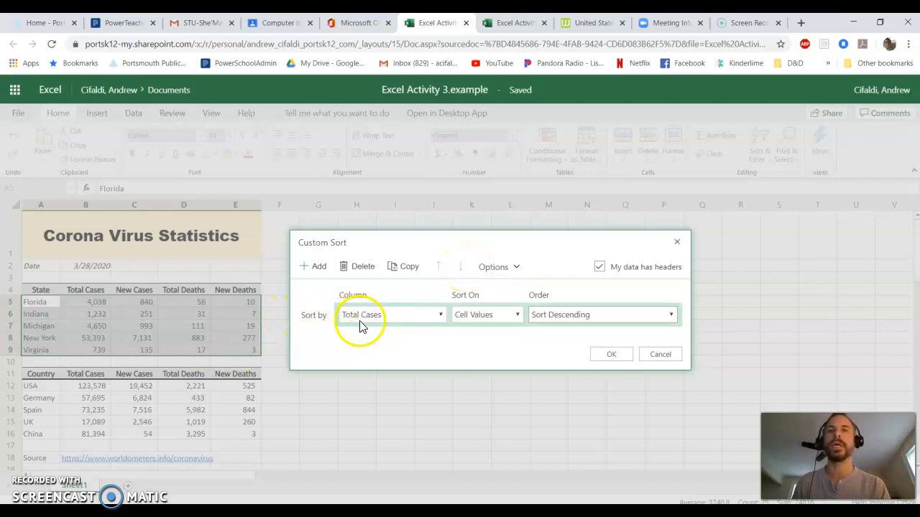
pyautogui.click(498, 318)
pyautogui.click(498, 317)
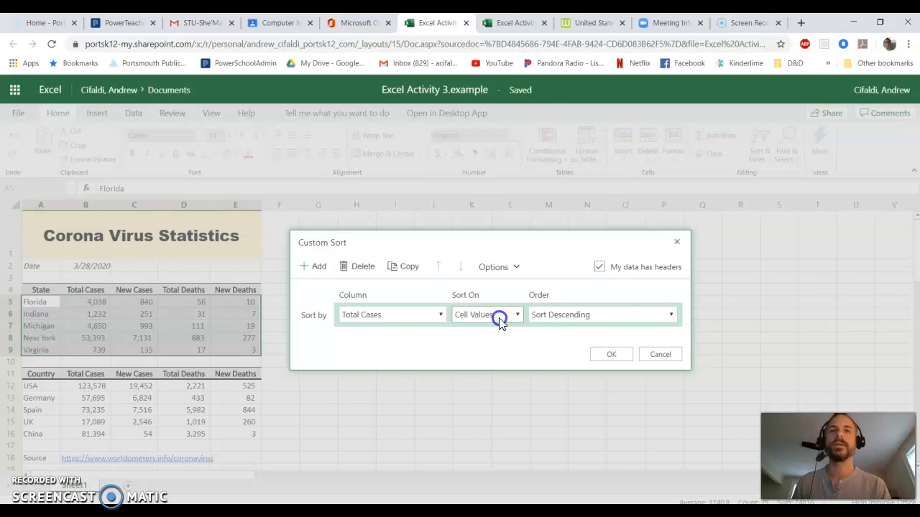
pyautogui.click(607, 355)
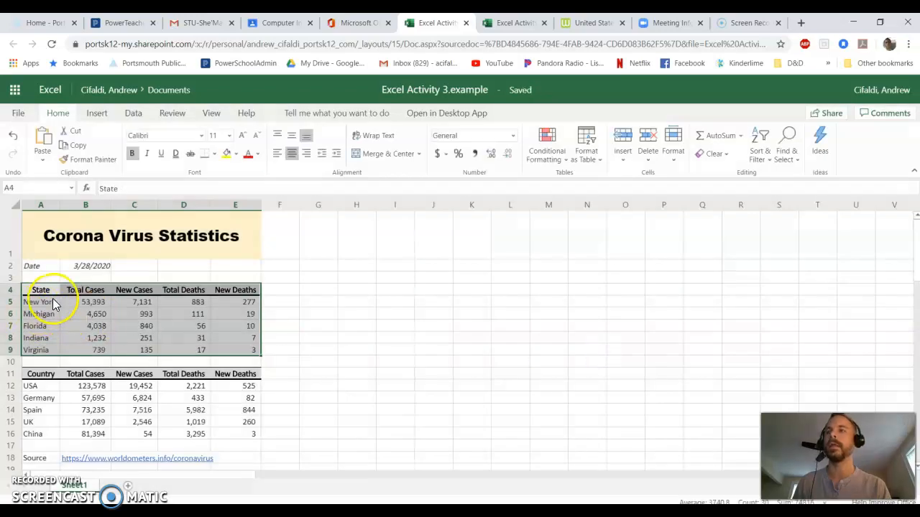
pyautogui.click(44, 301)
pyautogui.moveTo(43, 301); pyautogui.dragTo(236, 350)
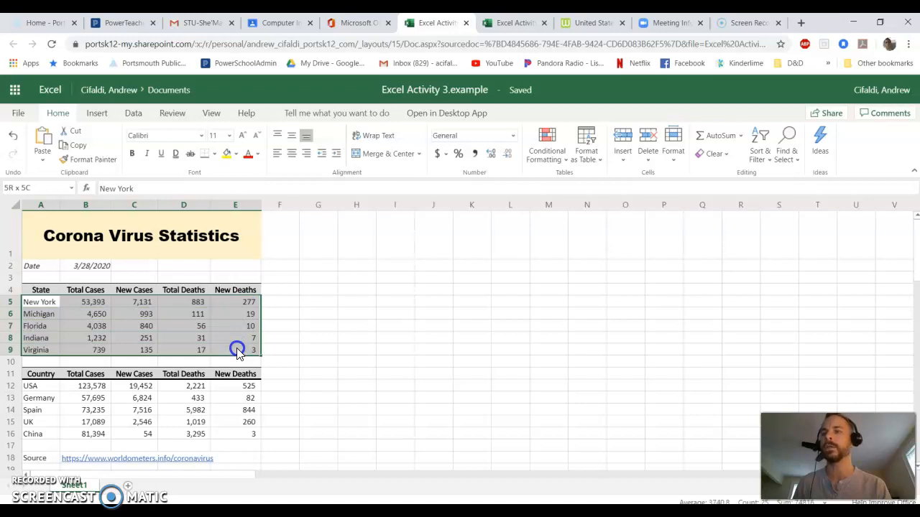
pyautogui.click(282, 408)
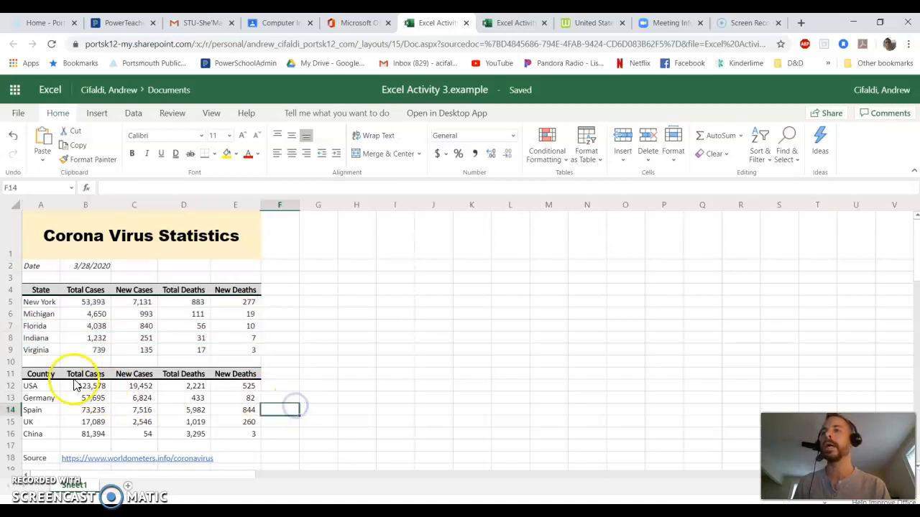
# Sort the country table, A11:E16, by Total Cases in descending order with a custom sort, and check the sorted rows.
pyautogui.moveTo(42, 377); pyautogui.dragTo(235, 438)
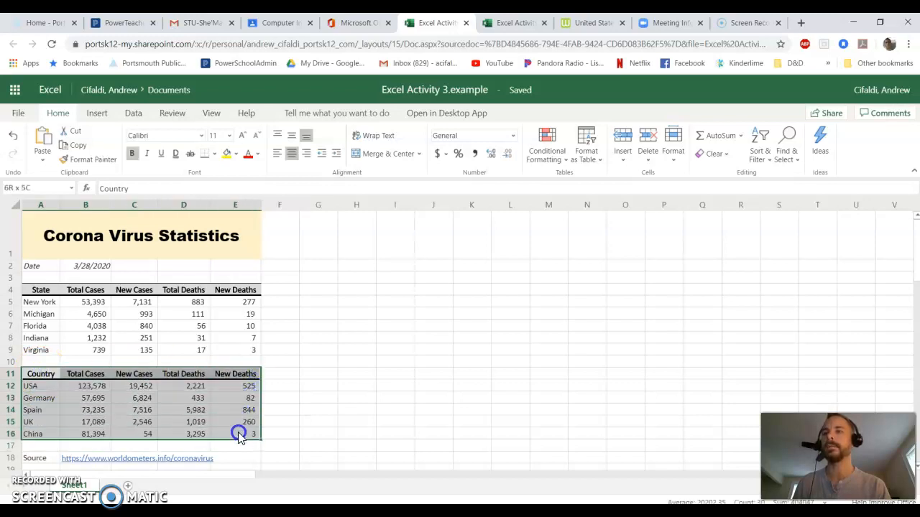
pyautogui.click(763, 155)
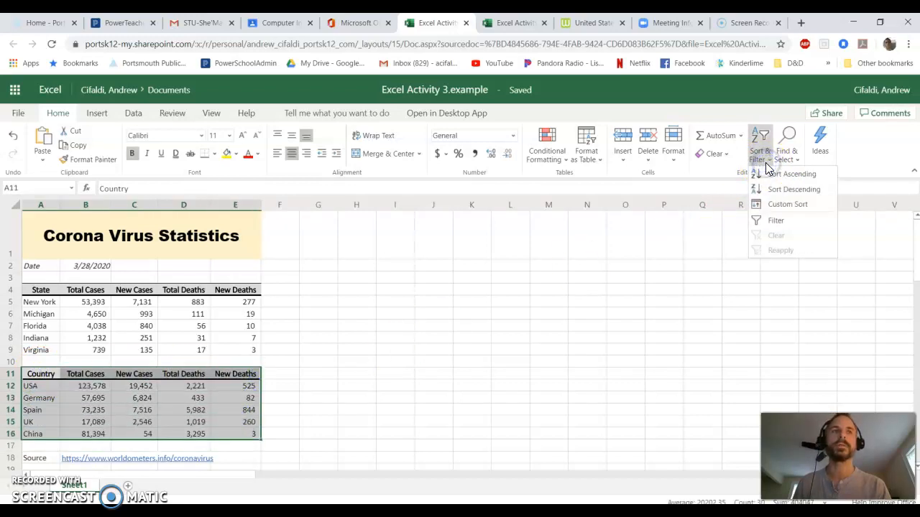
pyautogui.click(770, 208)
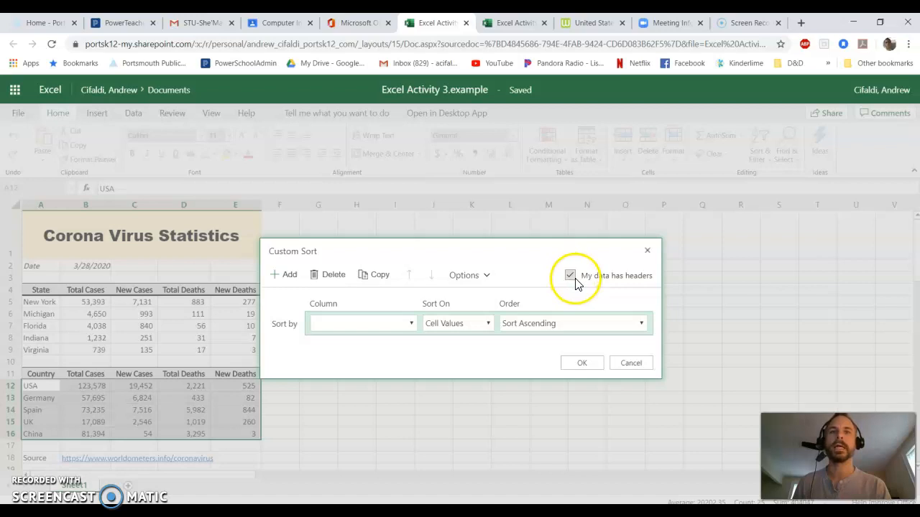
pyautogui.click(410, 324)
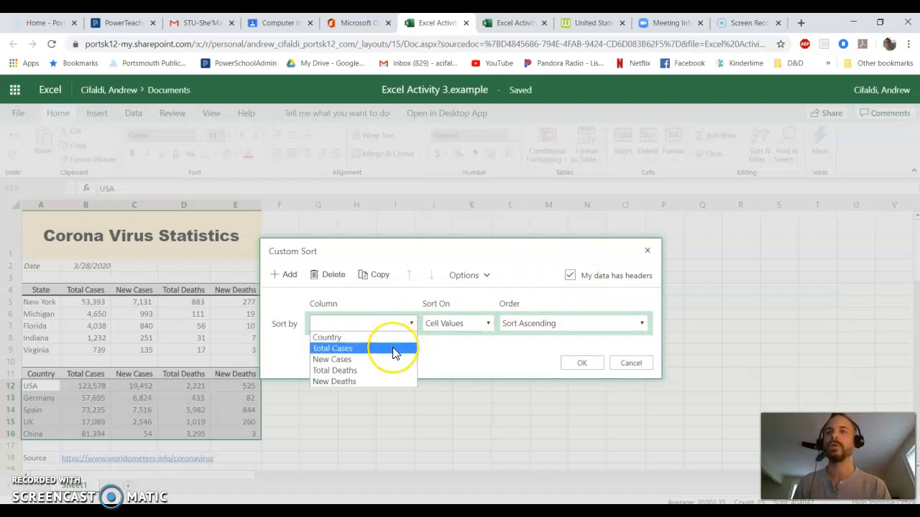
pyautogui.click(393, 350)
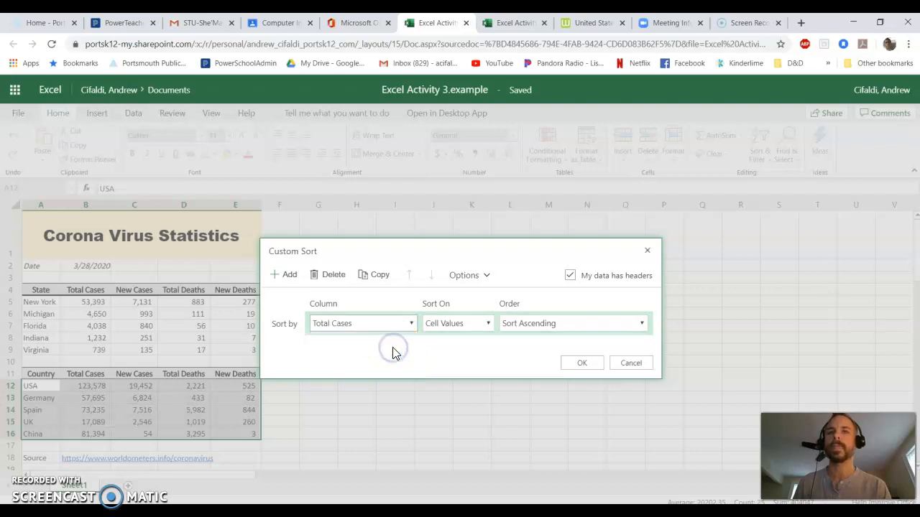
pyautogui.click(623, 325)
pyautogui.click(593, 349)
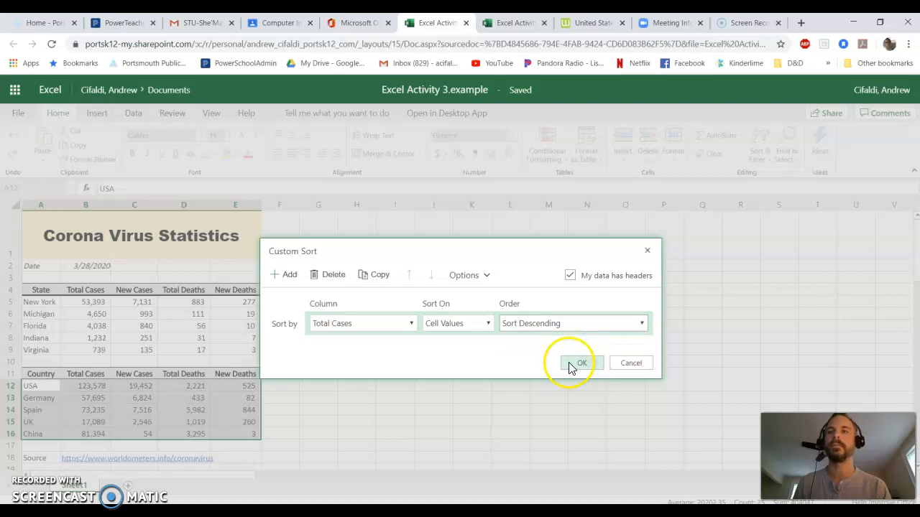
pyautogui.click(579, 364)
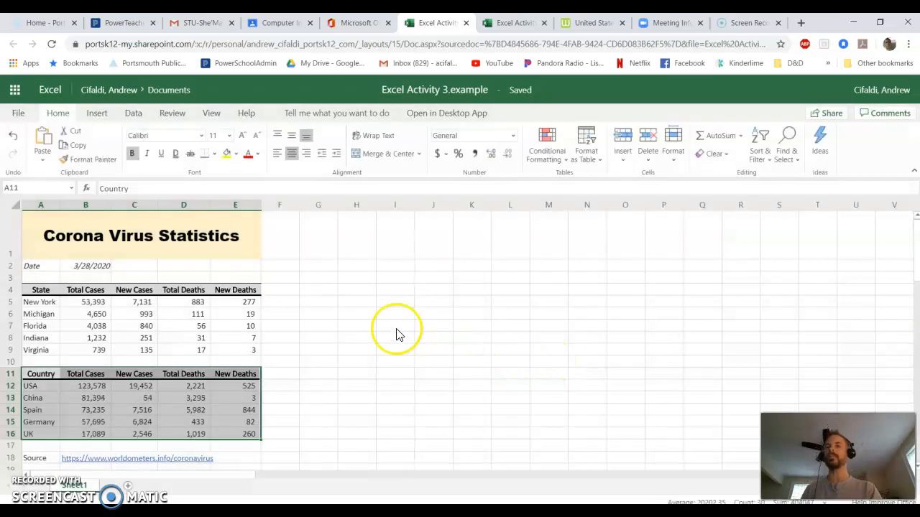
pyautogui.moveTo(27, 374); pyautogui.dragTo(244, 429)
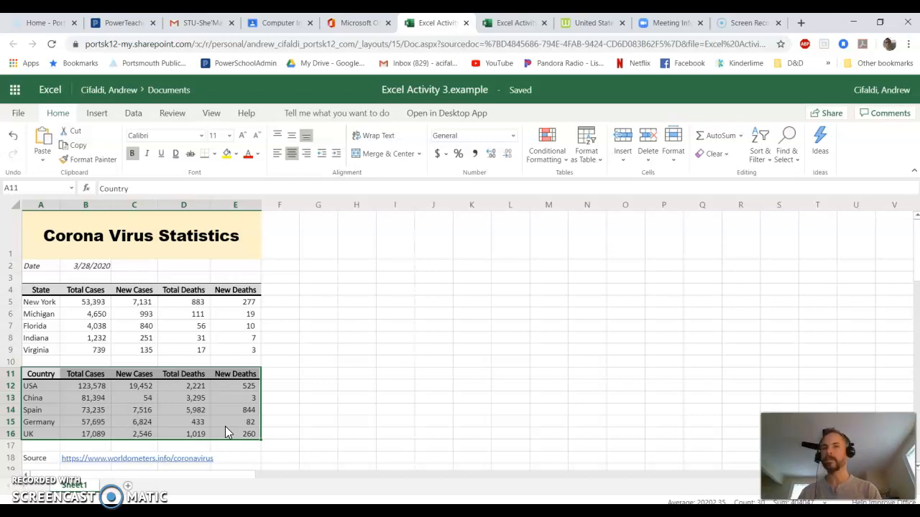
pyautogui.click(321, 342)
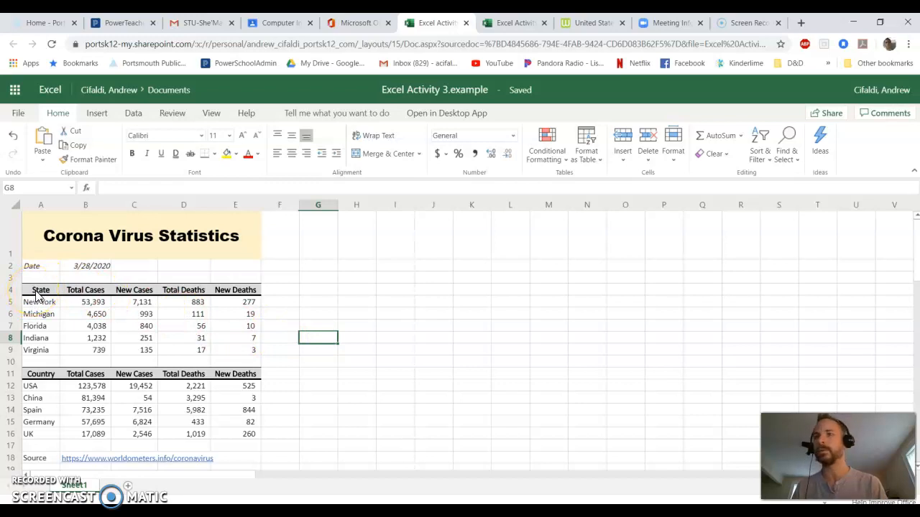
# Insert a 2-D clustered column chart of the full state table, A4:E9, place it beside the tables, and delete it.
pyautogui.moveTo(40, 290)
pyautogui.mouseDown()
pyautogui.moveTo(246, 289)
pyautogui.moveTo(237, 350)
pyautogui.moveTo(98, 350)
pyautogui.moveTo(227, 354)
pyautogui.mouseUp()
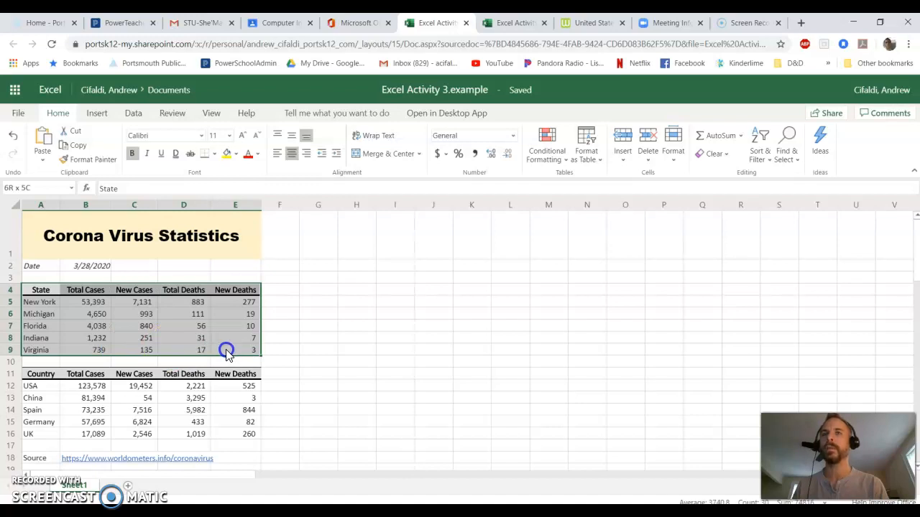
pyautogui.click(96, 113)
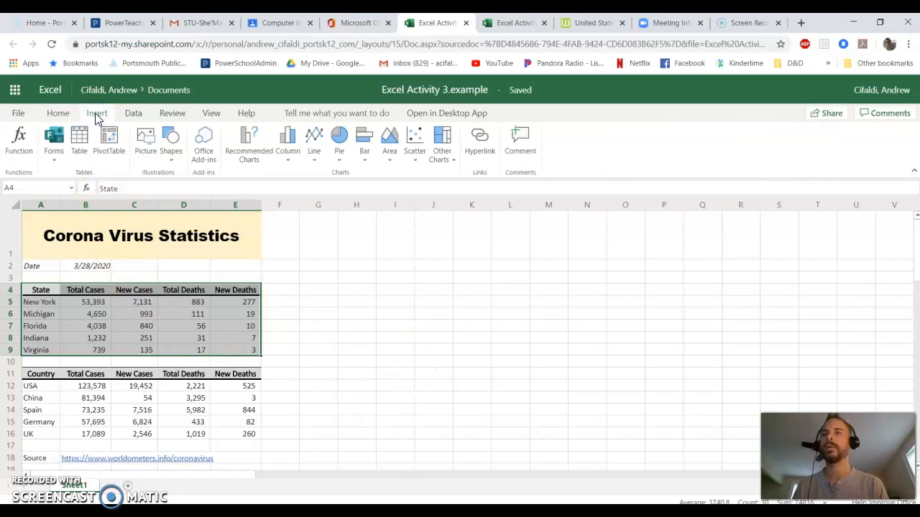
pyautogui.click(80, 147)
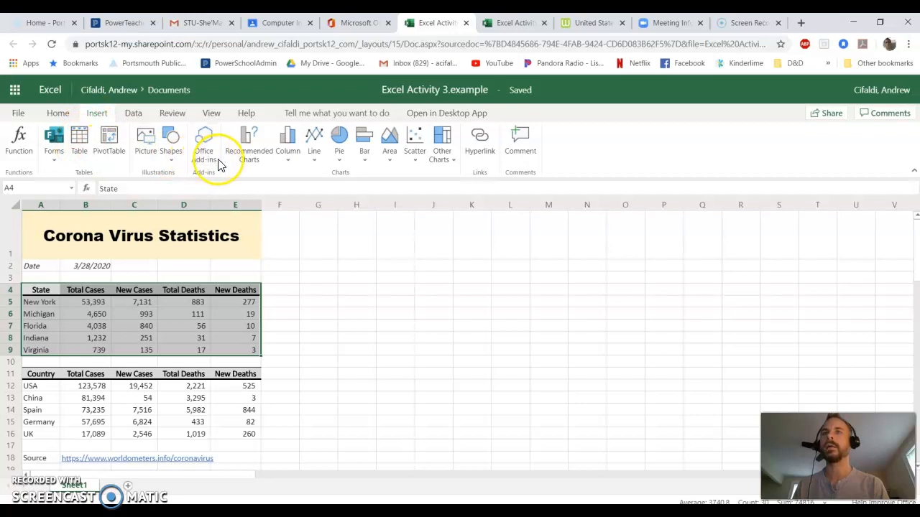
pyautogui.click(291, 152)
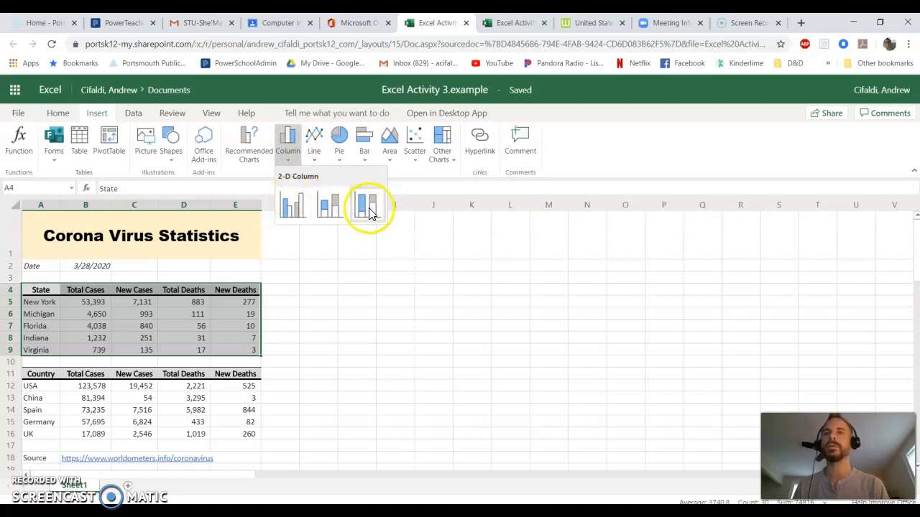
pyautogui.click(298, 216)
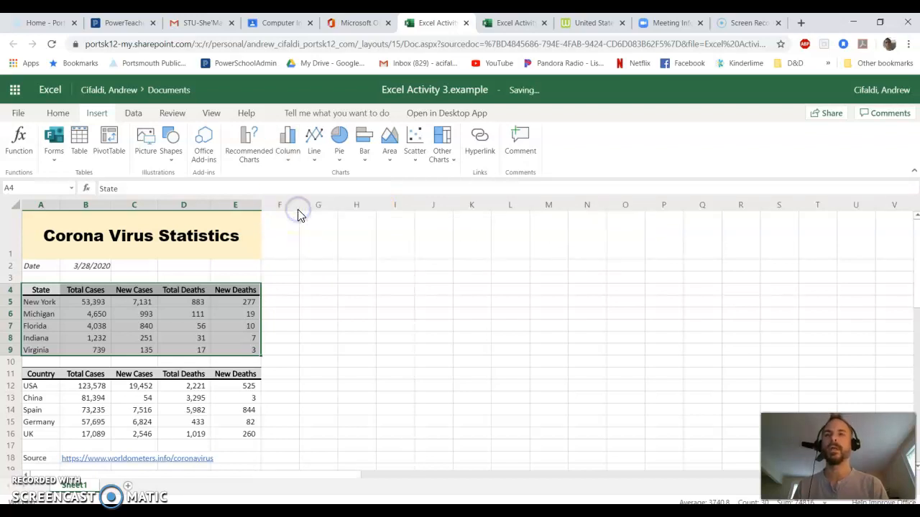
pyautogui.moveTo(422, 273); pyautogui.dragTo(395, 274)
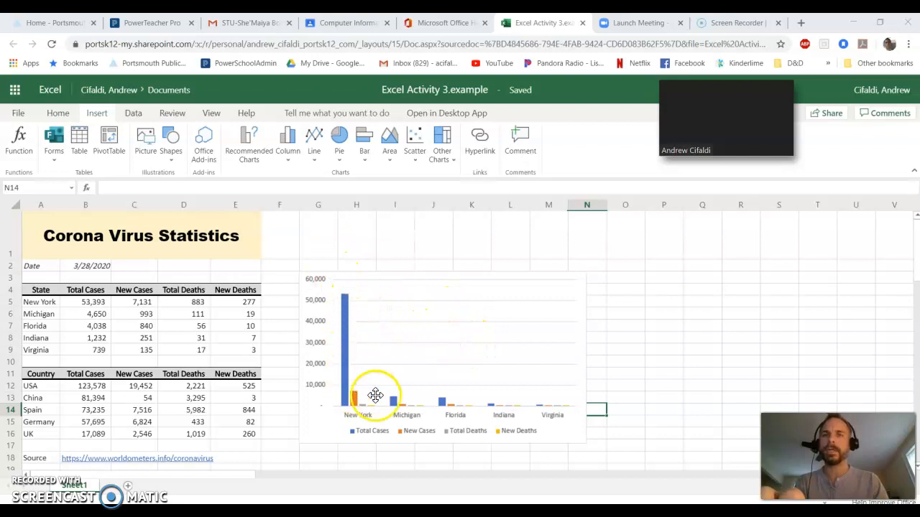
pyautogui.click(347, 308)
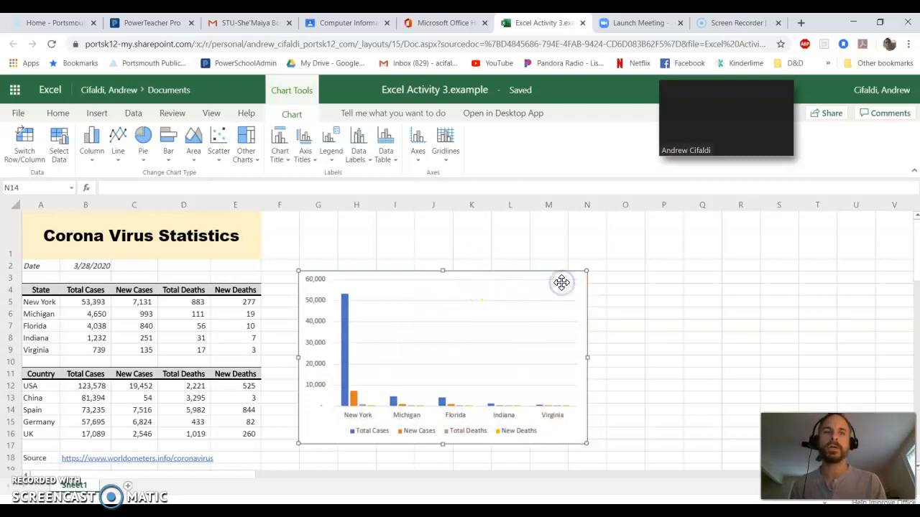
pyautogui.press('Delete')
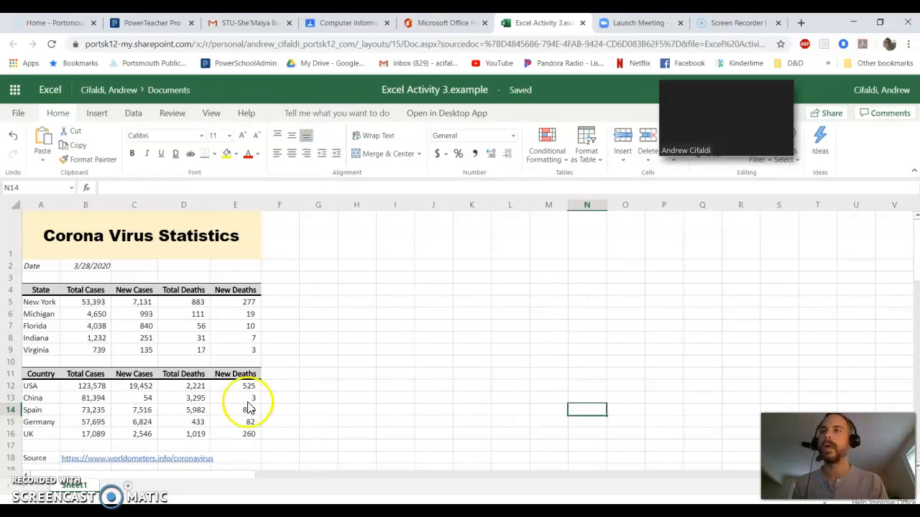
# Insert a 2-D clustered bar chart from the state table's State and Total Cases columns, A4:B9.
pyautogui.click(42, 293)
pyautogui.moveTo(39, 302); pyautogui.dragTo(81, 355)
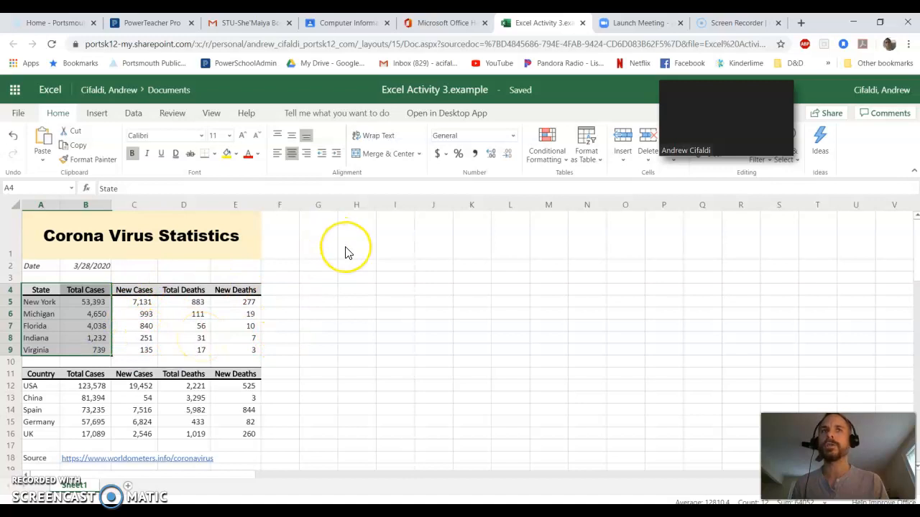
pyautogui.moveTo(739, 89)
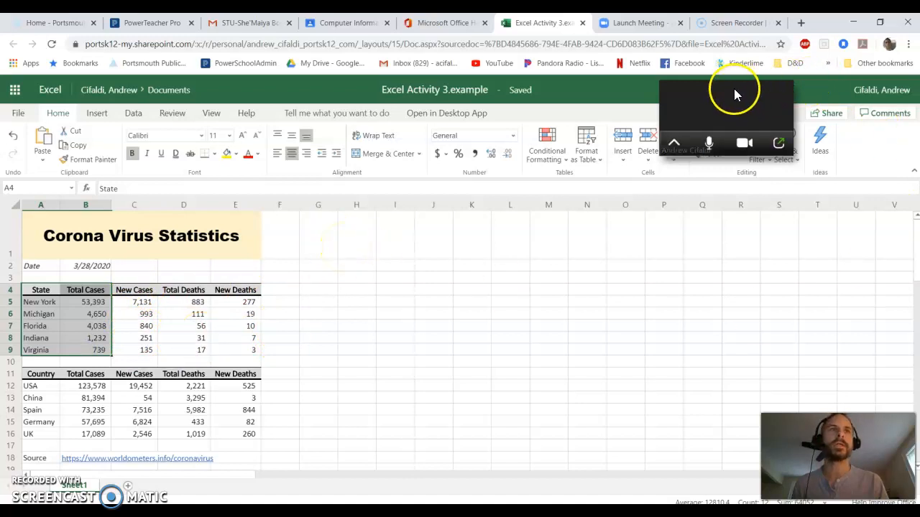
pyautogui.moveTo(734, 92); pyautogui.dragTo(852, 226)
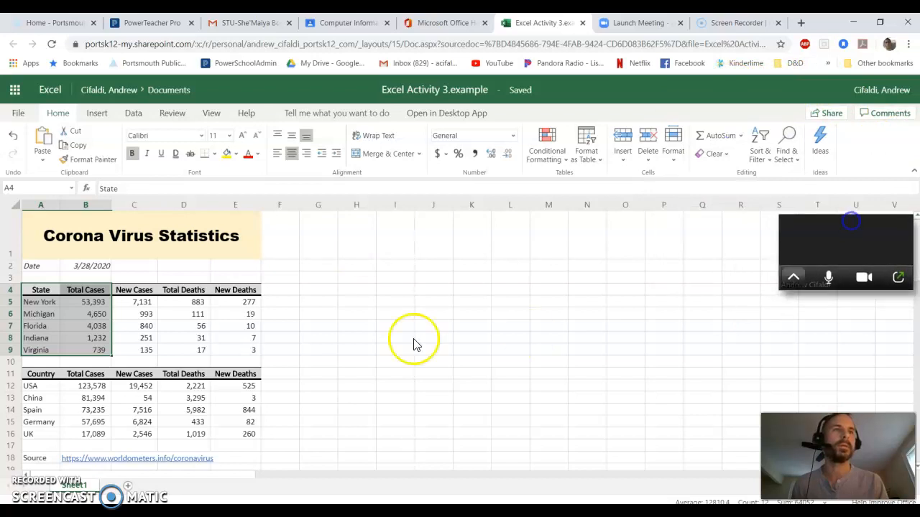
pyautogui.moveTo(842, 277)
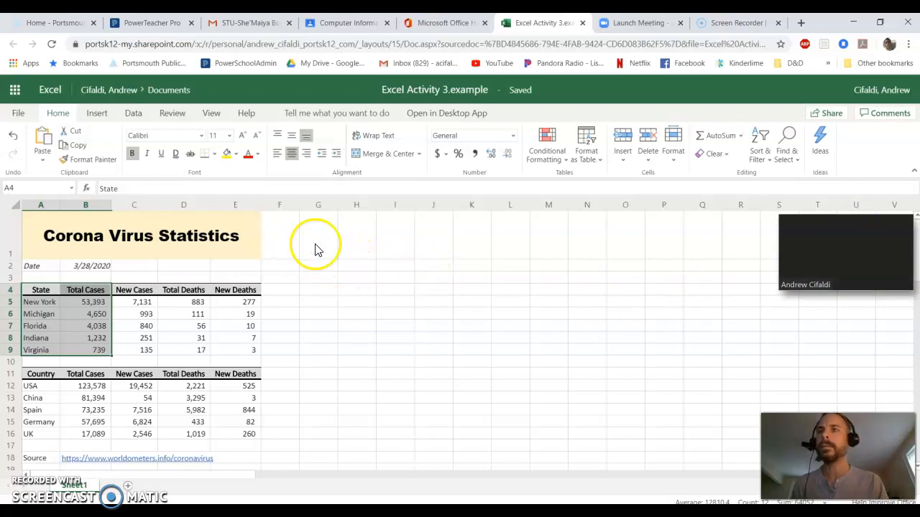
pyautogui.click(94, 114)
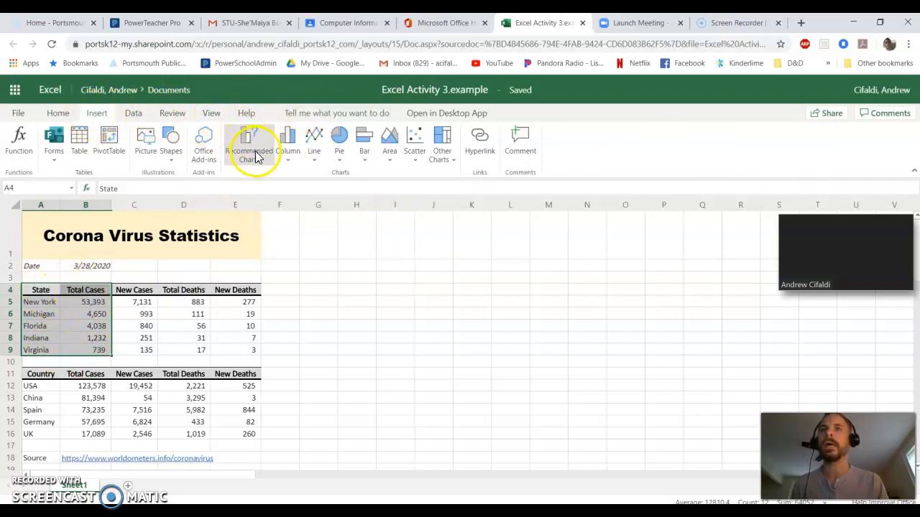
pyautogui.click(364, 152)
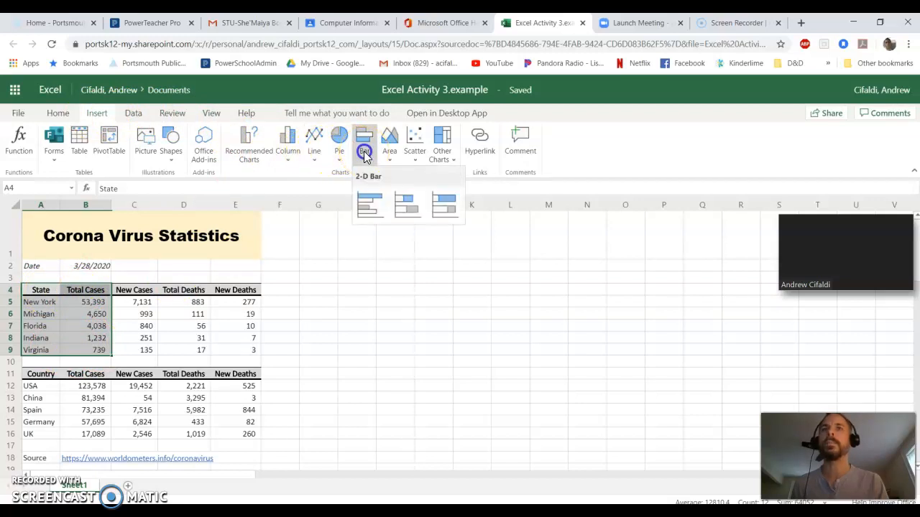
pyautogui.click(360, 201)
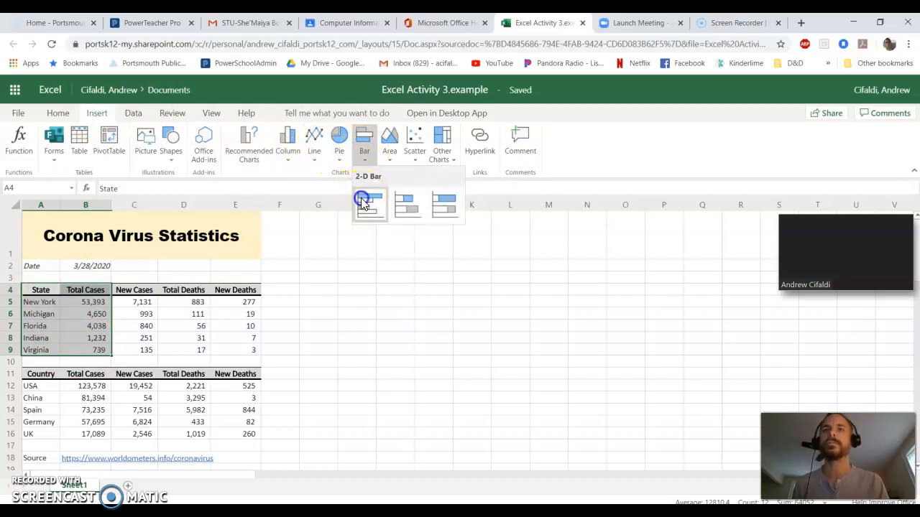